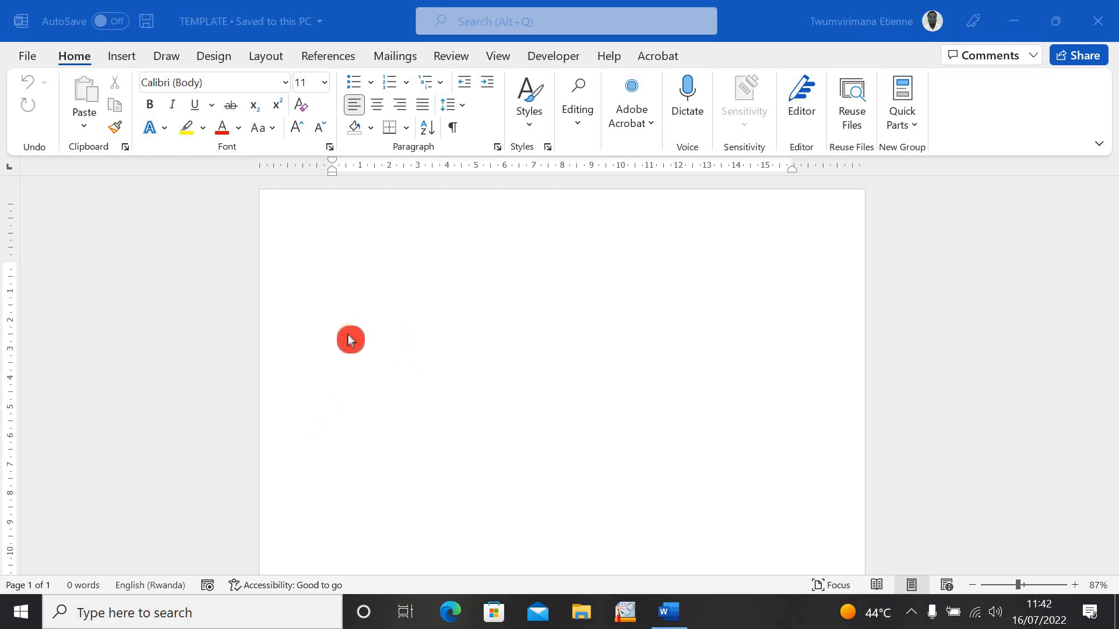
# - Bring up Word's New page and browse the template gallery before returning to the top
pyautogui.click(26, 49)
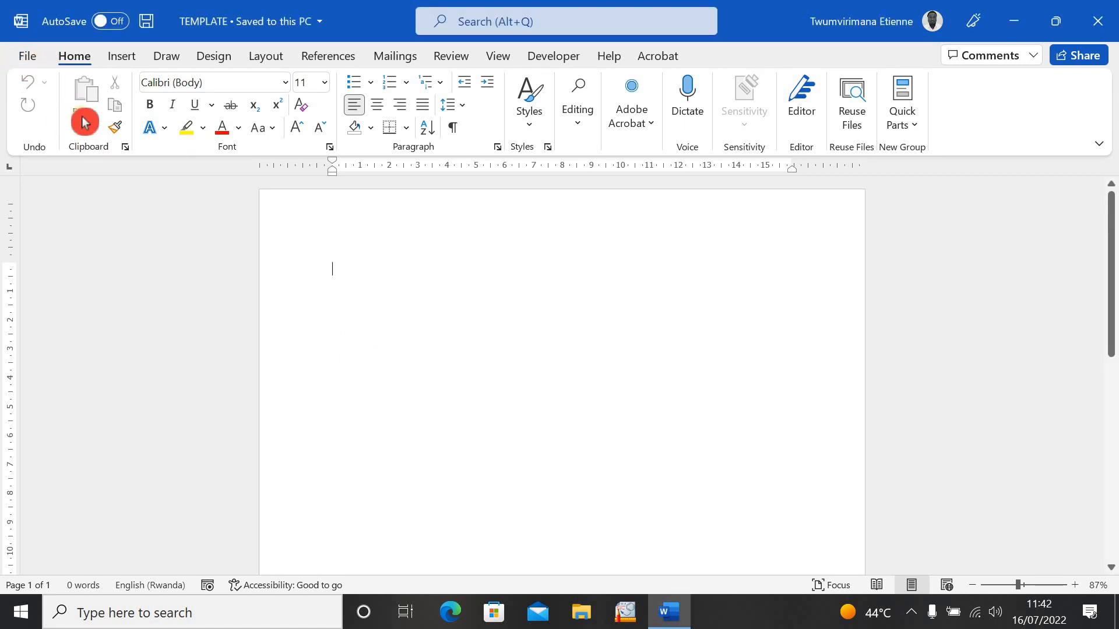
pyautogui.click(28, 60)
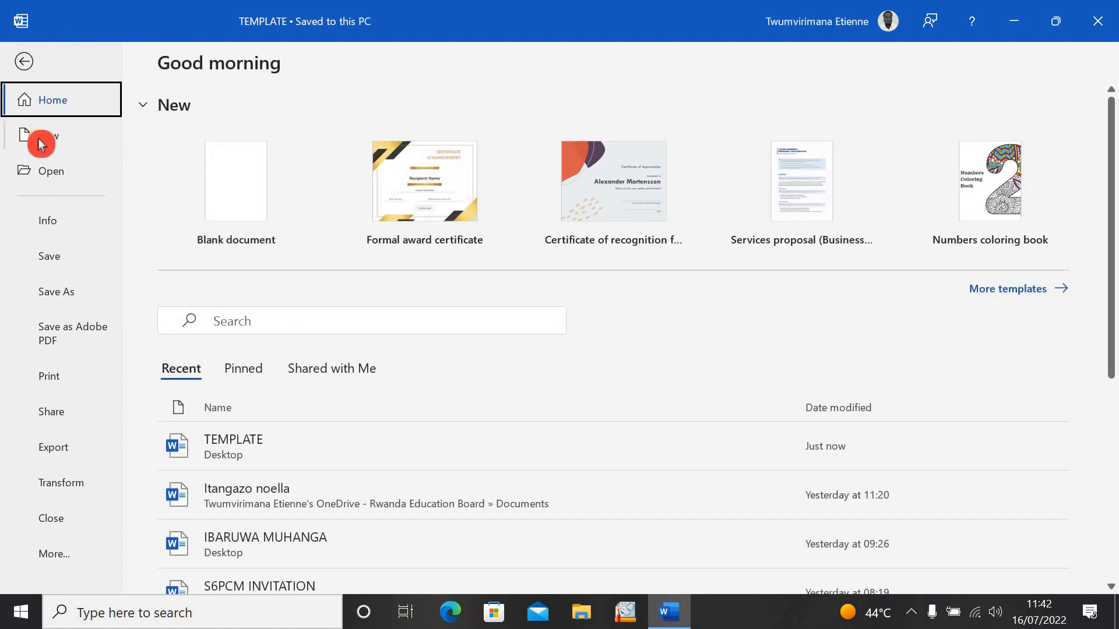
pyautogui.click(57, 142)
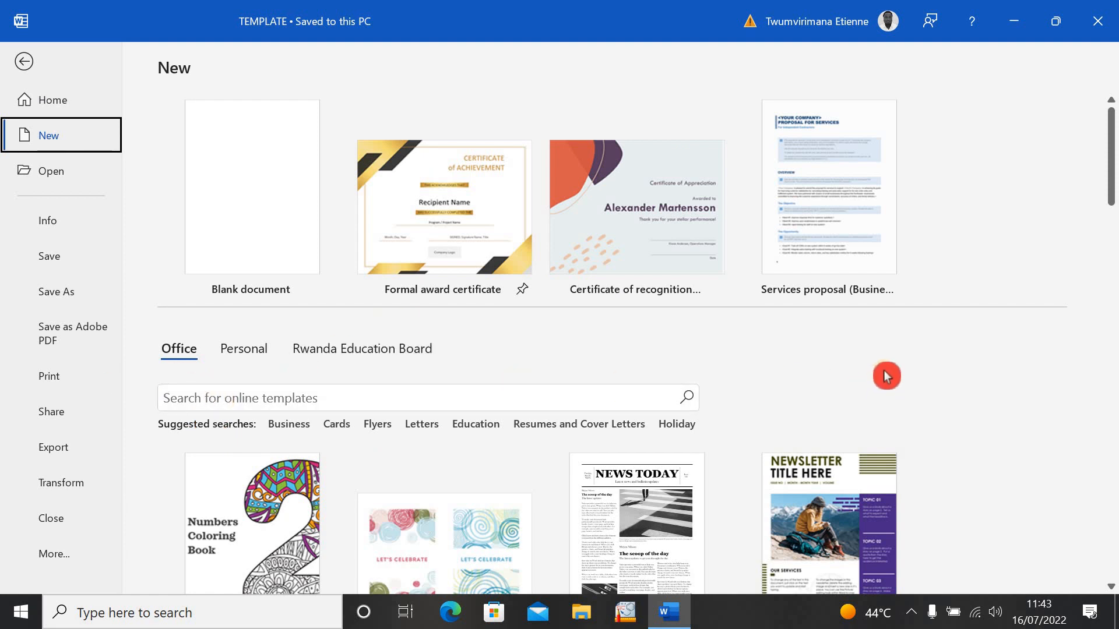
pyautogui.scroll(-15, 888, 376)
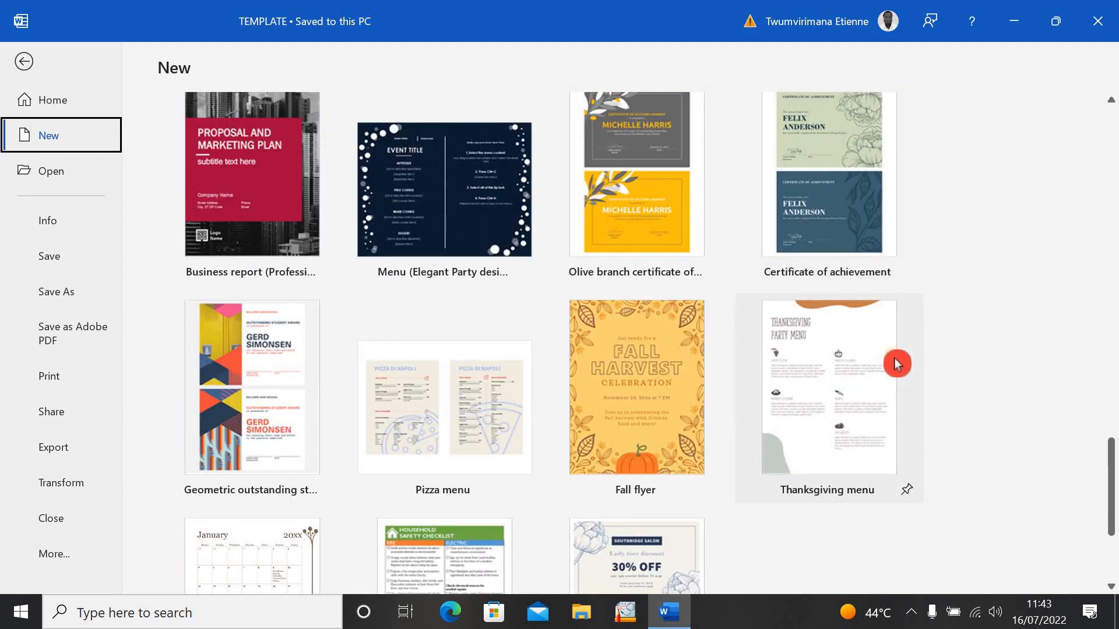
pyautogui.scroll(-3, 896, 364)
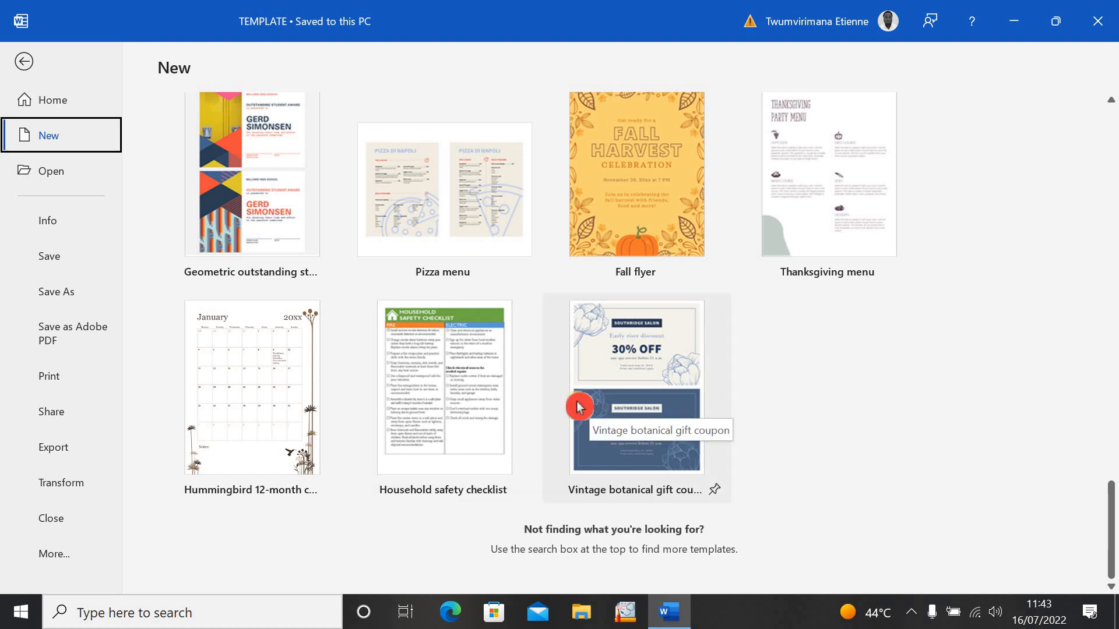
pyautogui.scroll(6, 579, 407)
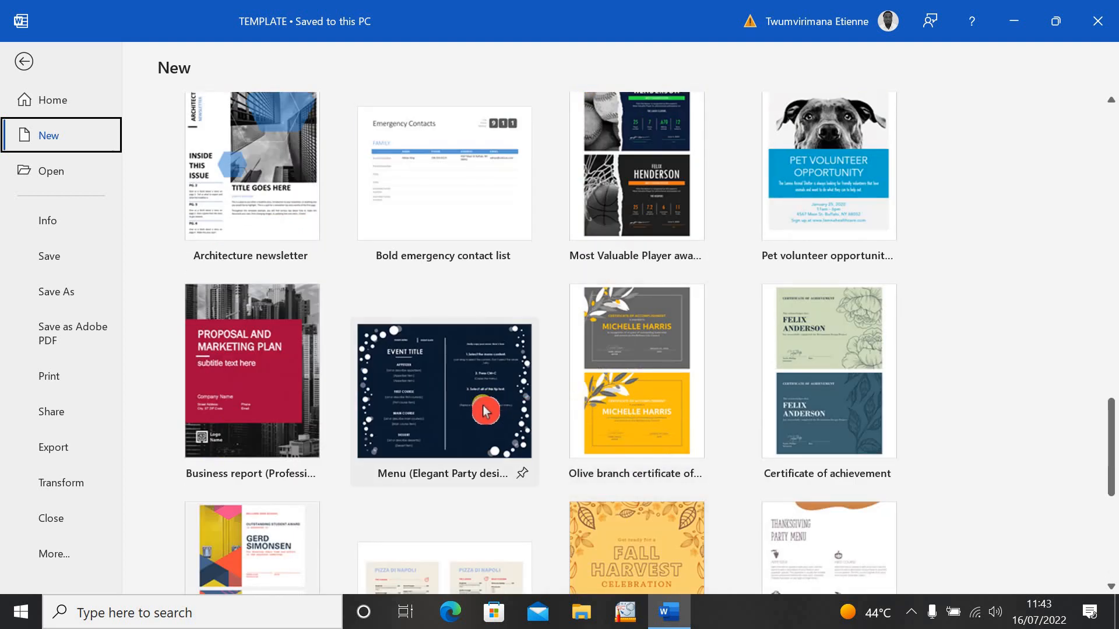
pyautogui.scroll(5, 482, 407)
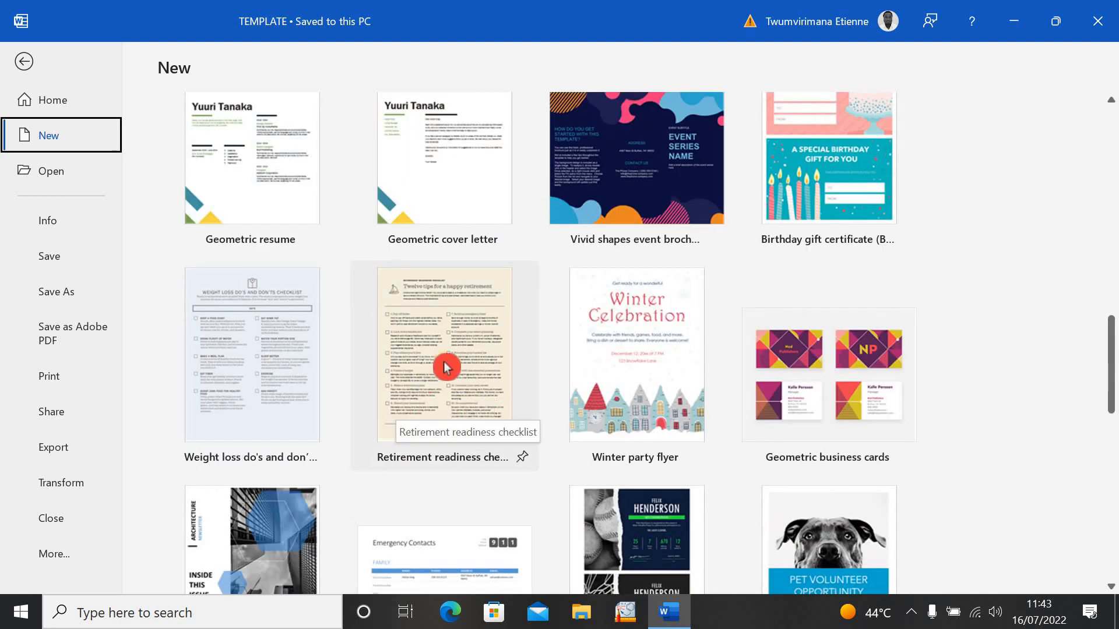
pyautogui.scroll(8, 397, 377)
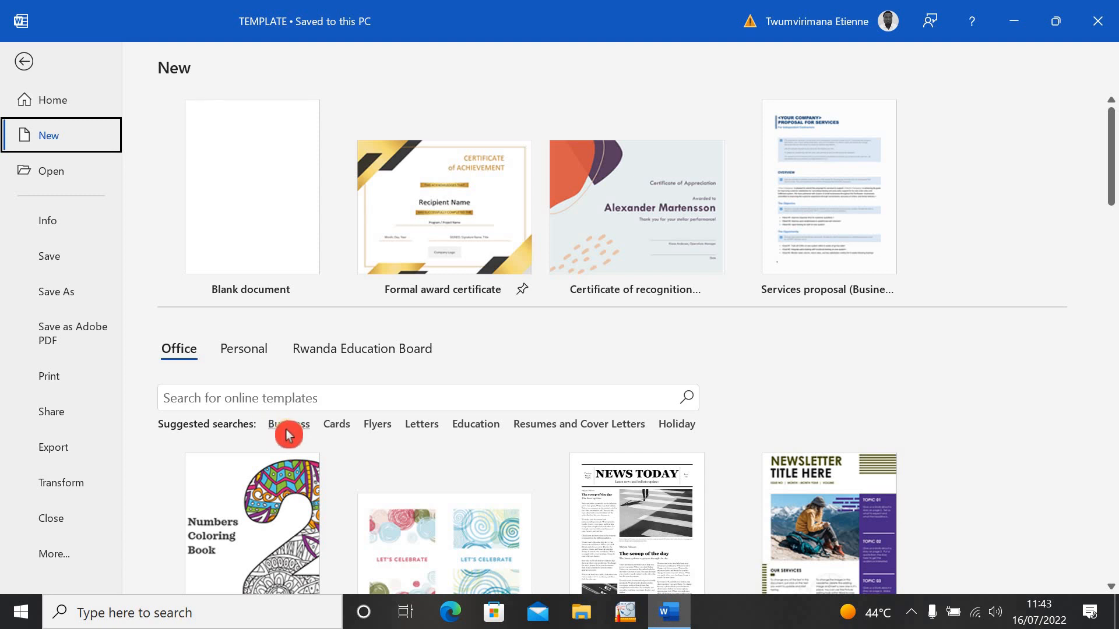
# - Search the online templates for 'certificate'
pyautogui.click(192, 389)
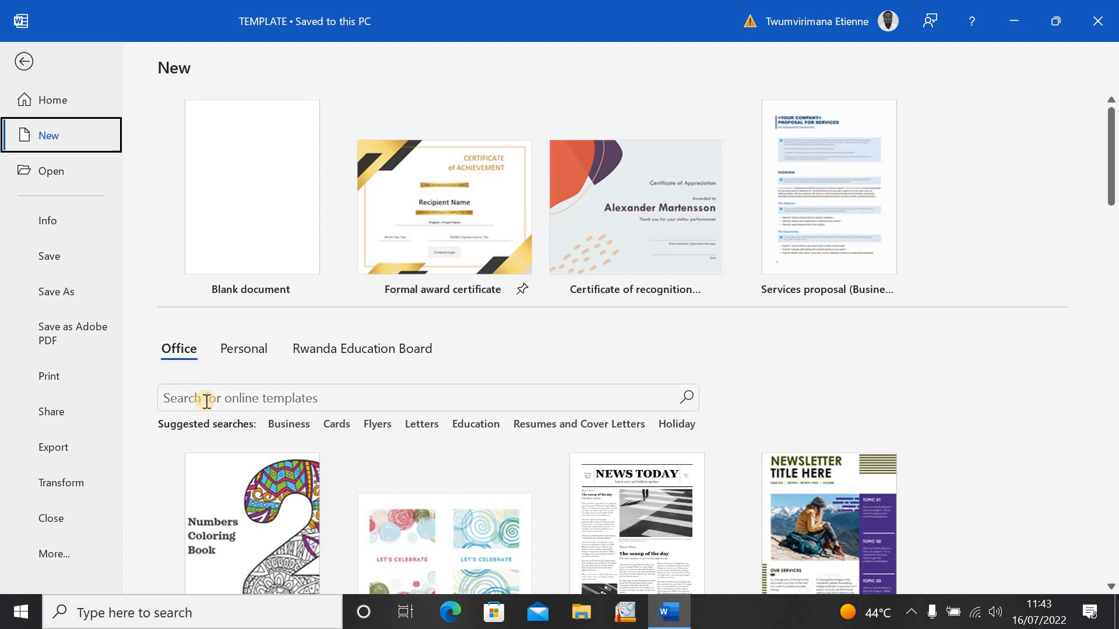
pyautogui.click(207, 401)
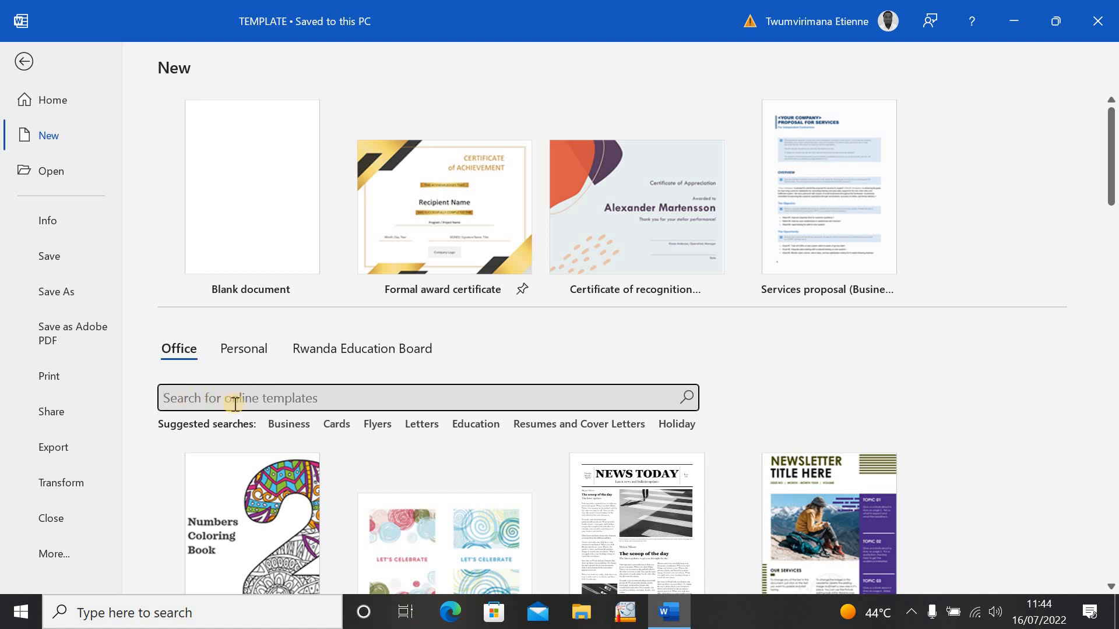
pyautogui.write('certificate')
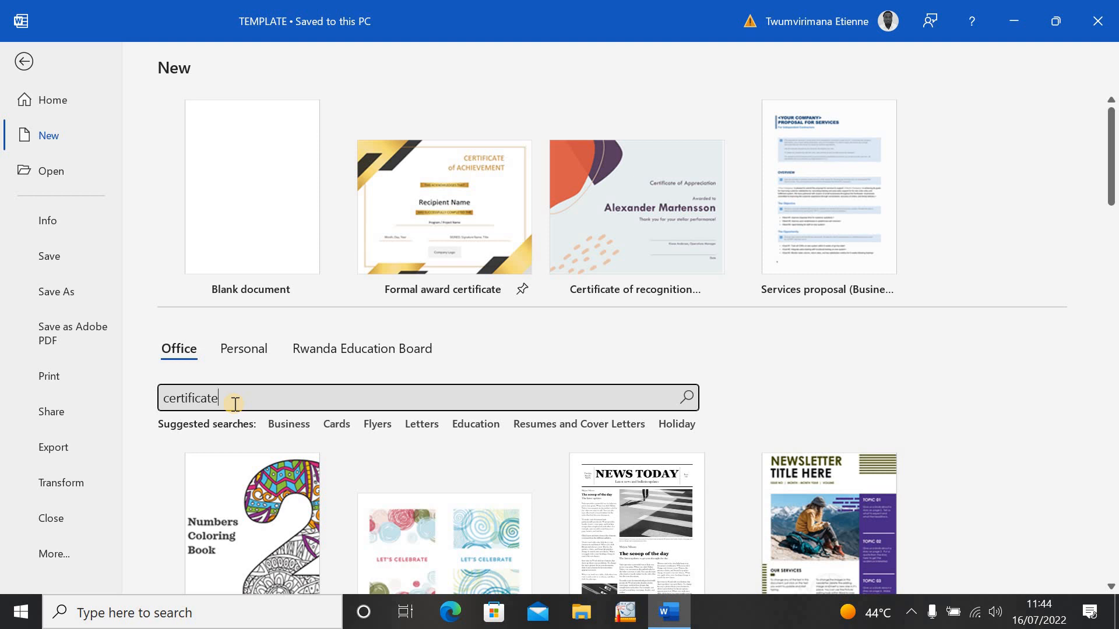
pyautogui.press('Return')
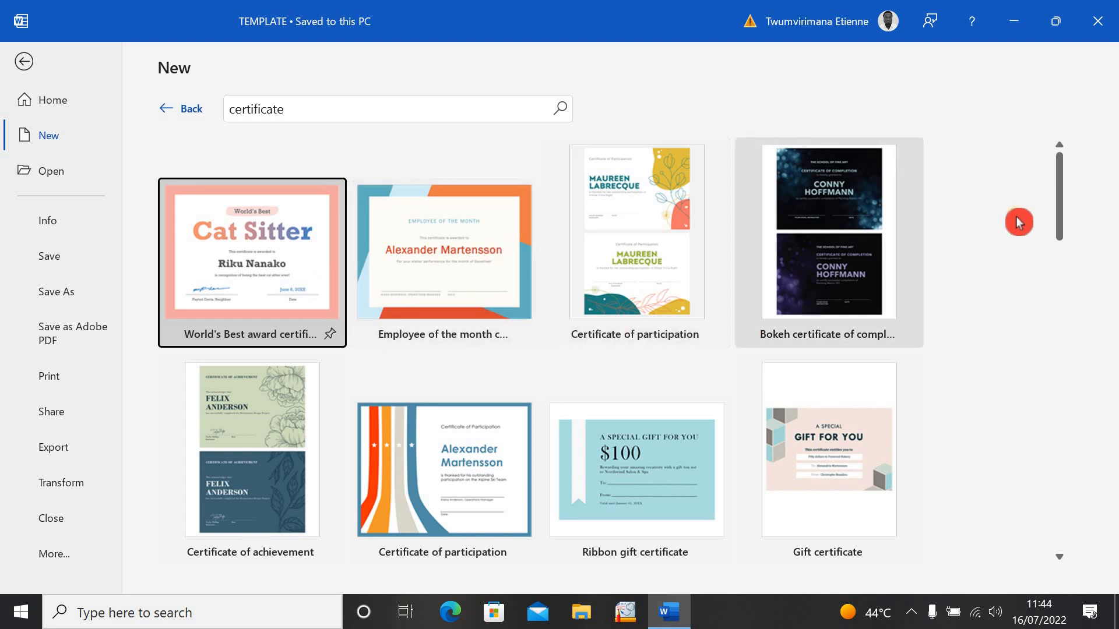
# - Preview the results and create a document from 'Certificate of recognition for administrative professional'
pyautogui.moveTo(1066, 210); pyautogui.dragTo(1056, 274)
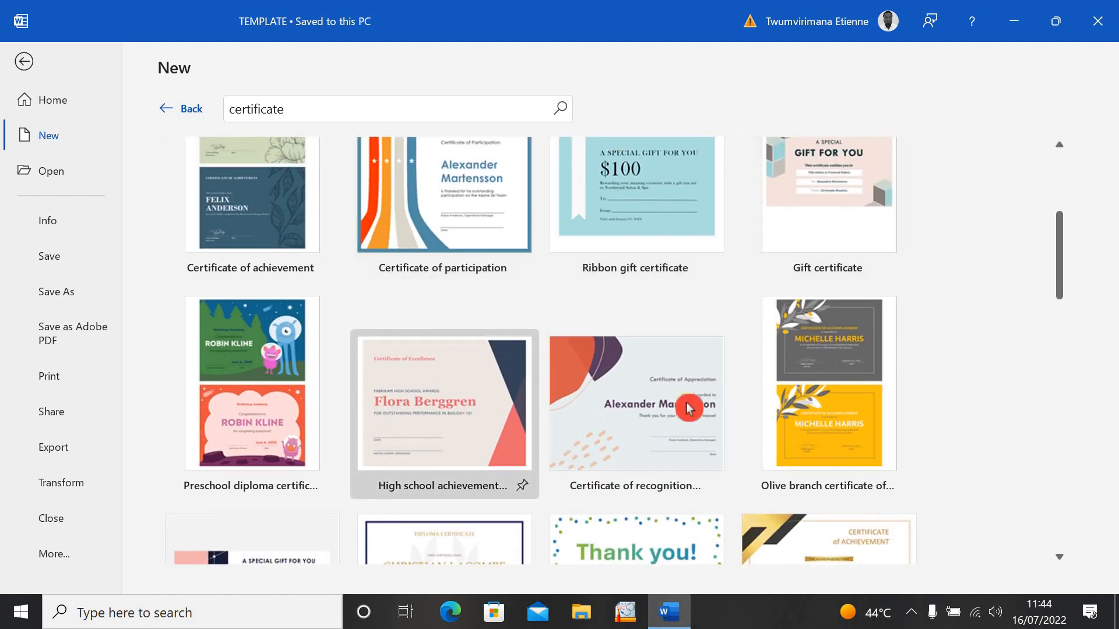
pyautogui.click(610, 415)
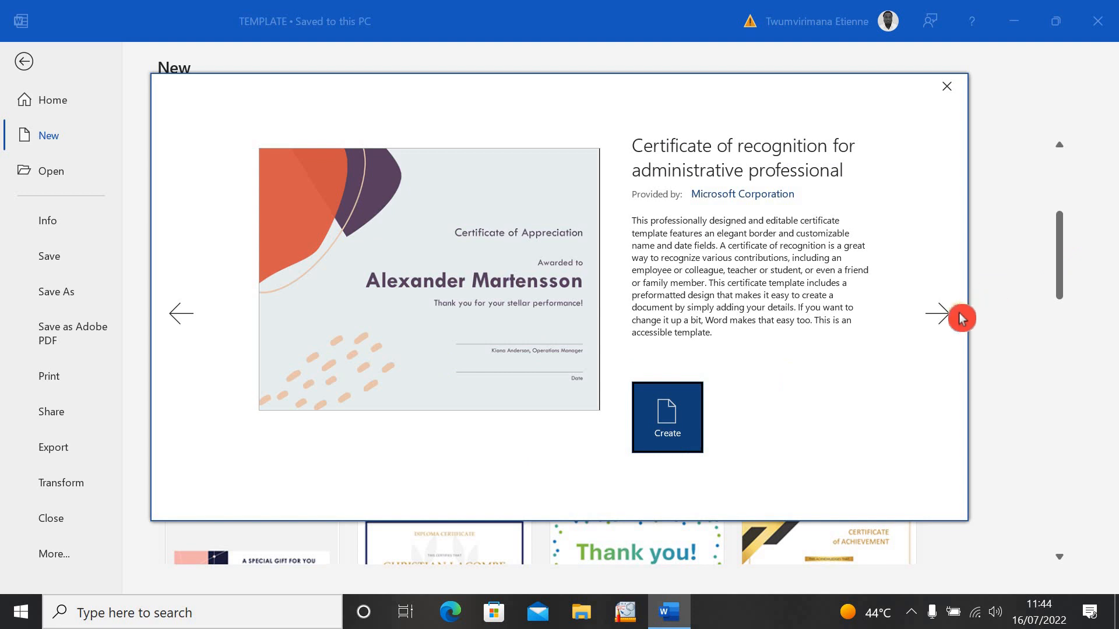
pyautogui.click(935, 324)
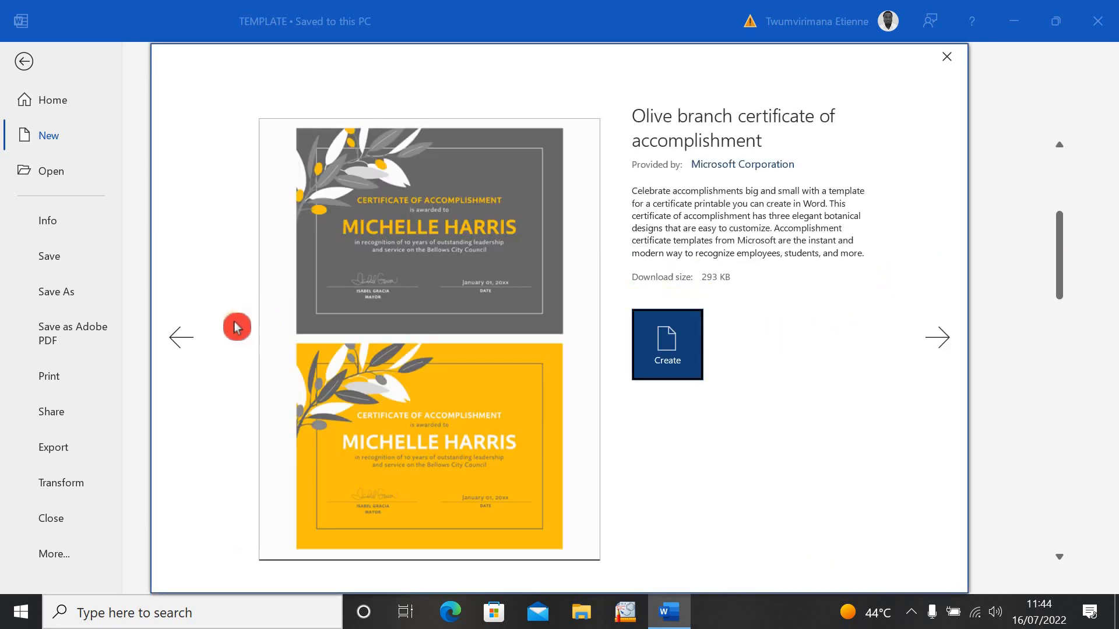
pyautogui.click(181, 344)
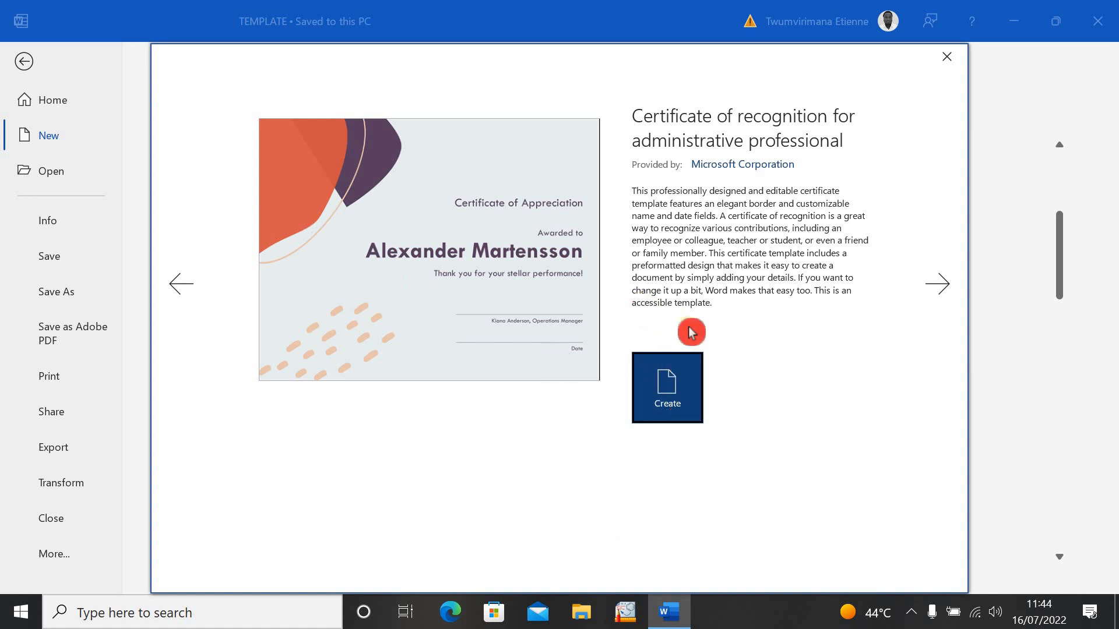
pyautogui.click(677, 387)
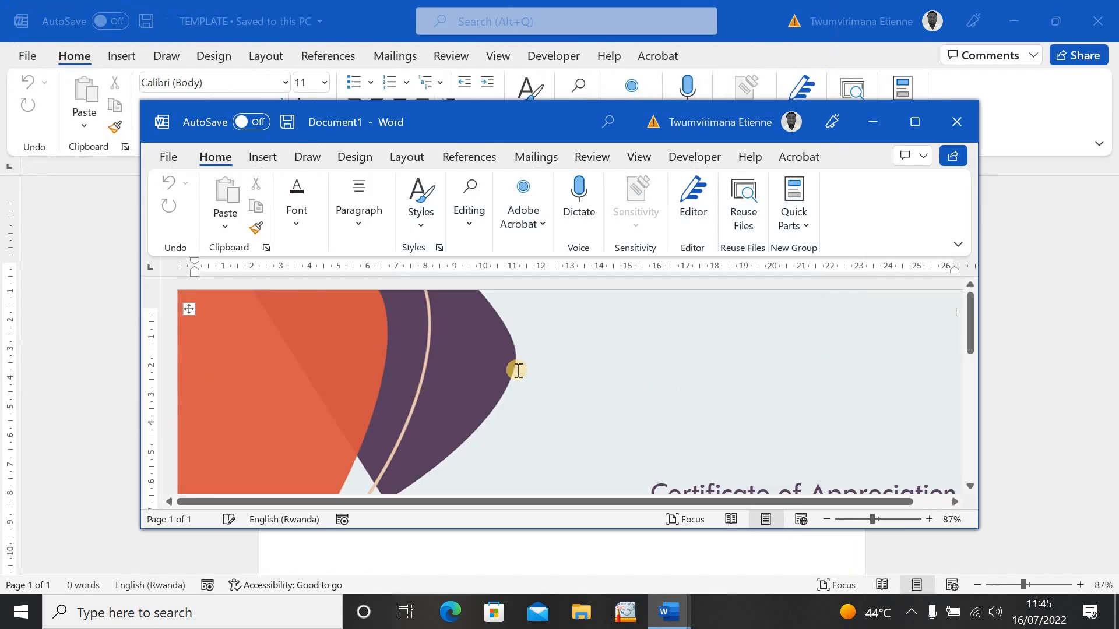
# - Maximize Document1, zoom out, and retitle the certificate 'Certificate of Achievement'
pyautogui.click(914, 122)
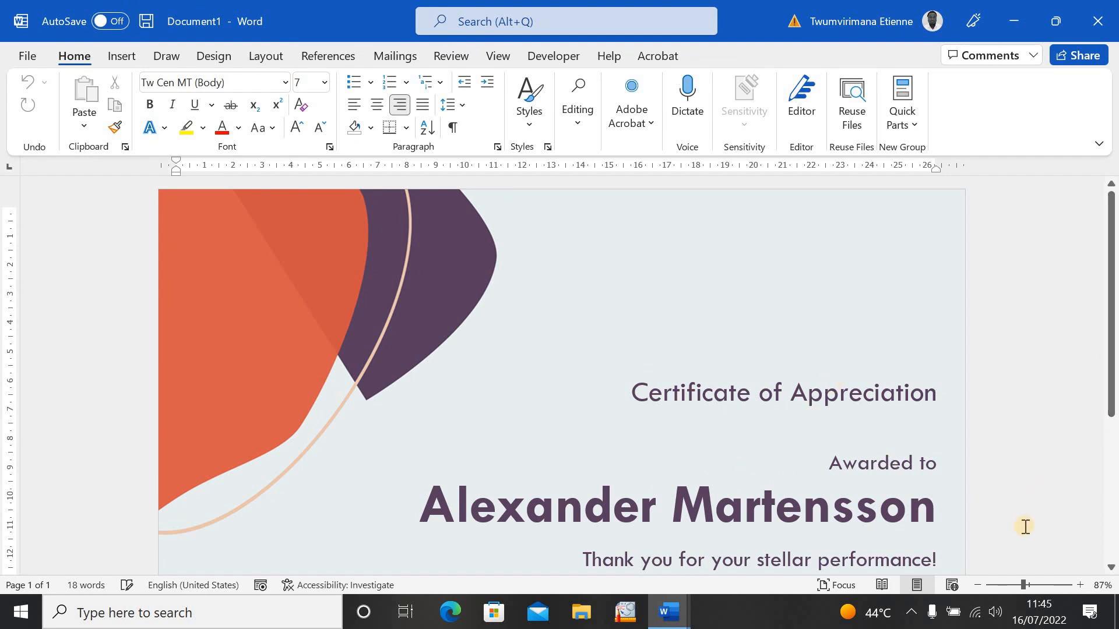
pyautogui.moveTo(1021, 588); pyautogui.dragTo(1012, 587)
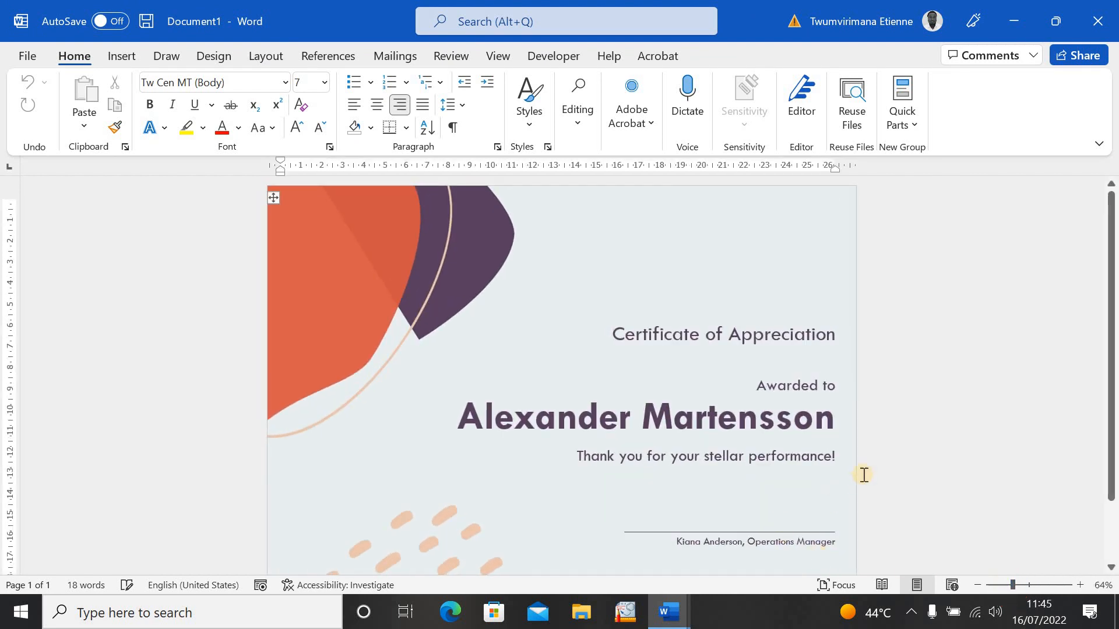
pyautogui.tripleClick(691, 349)
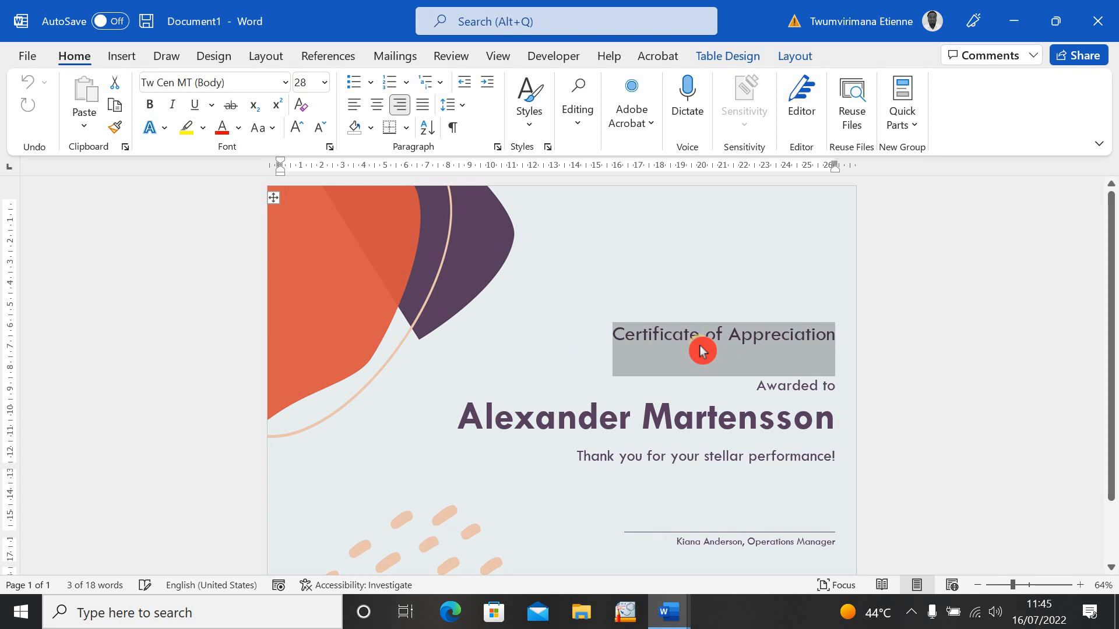
pyautogui.write('Certi')
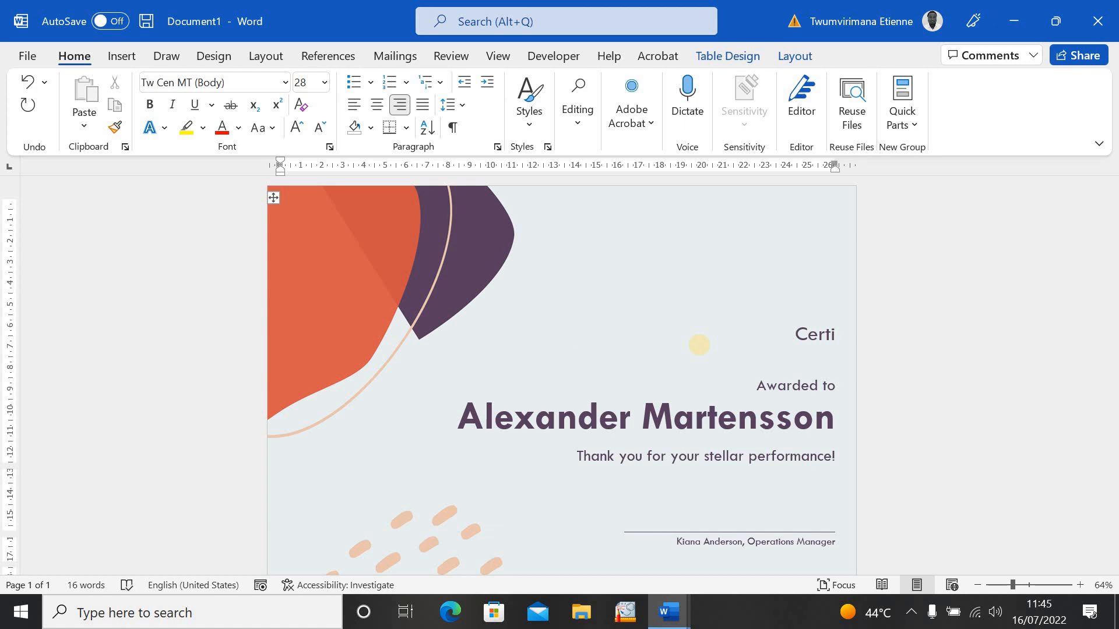
pyautogui.write('ficate')
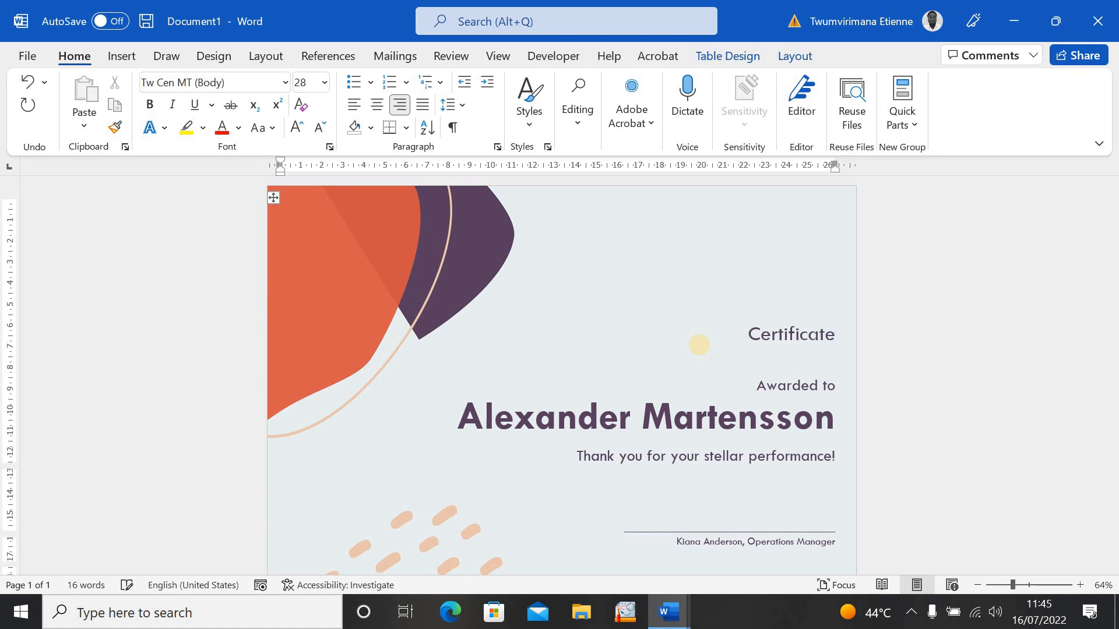
pyautogui.write(' of')
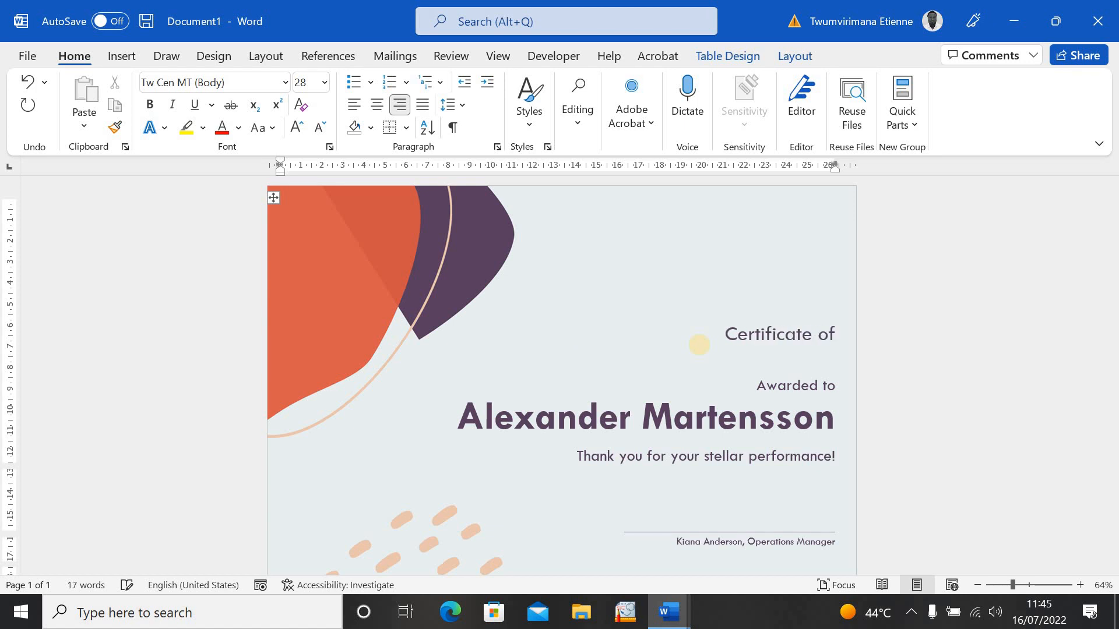
pyautogui.write(' A')
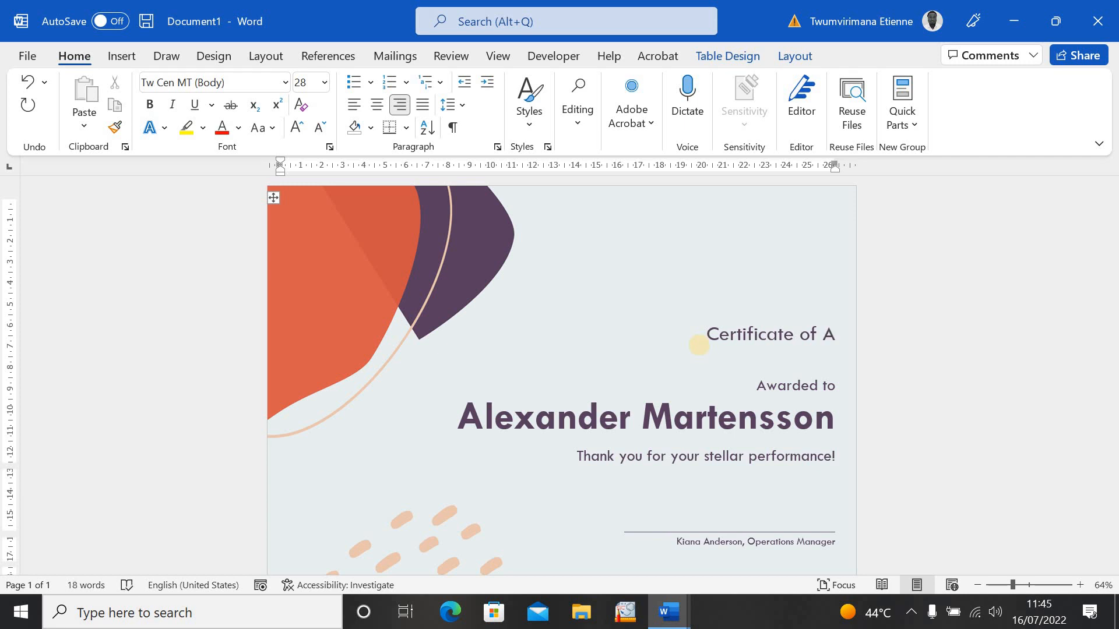
pyautogui.write('chieve')
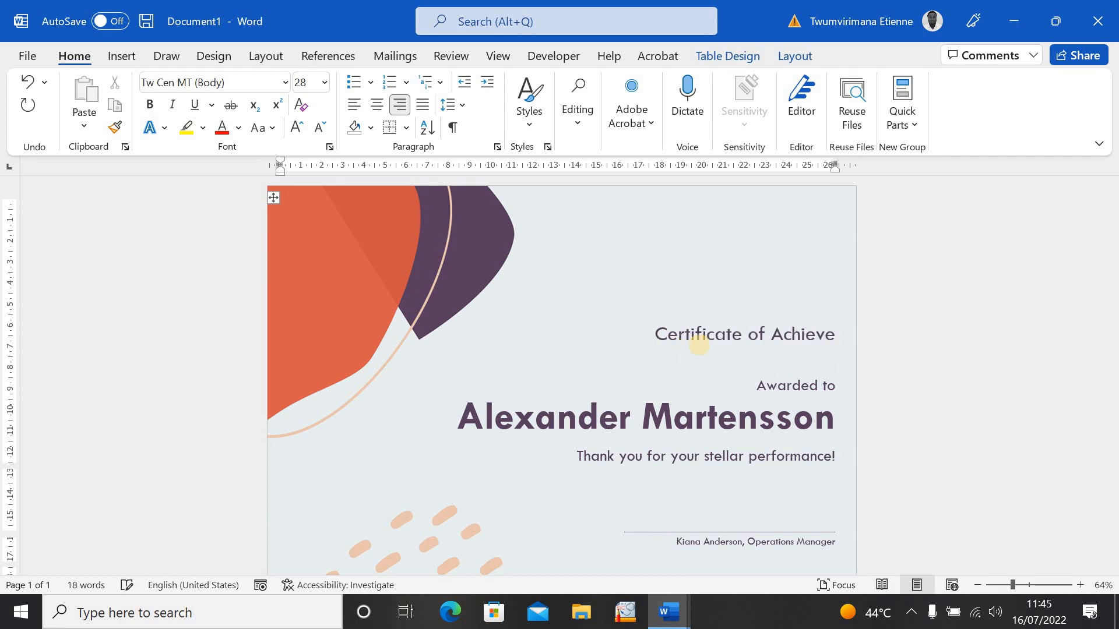
pyautogui.write('ment')
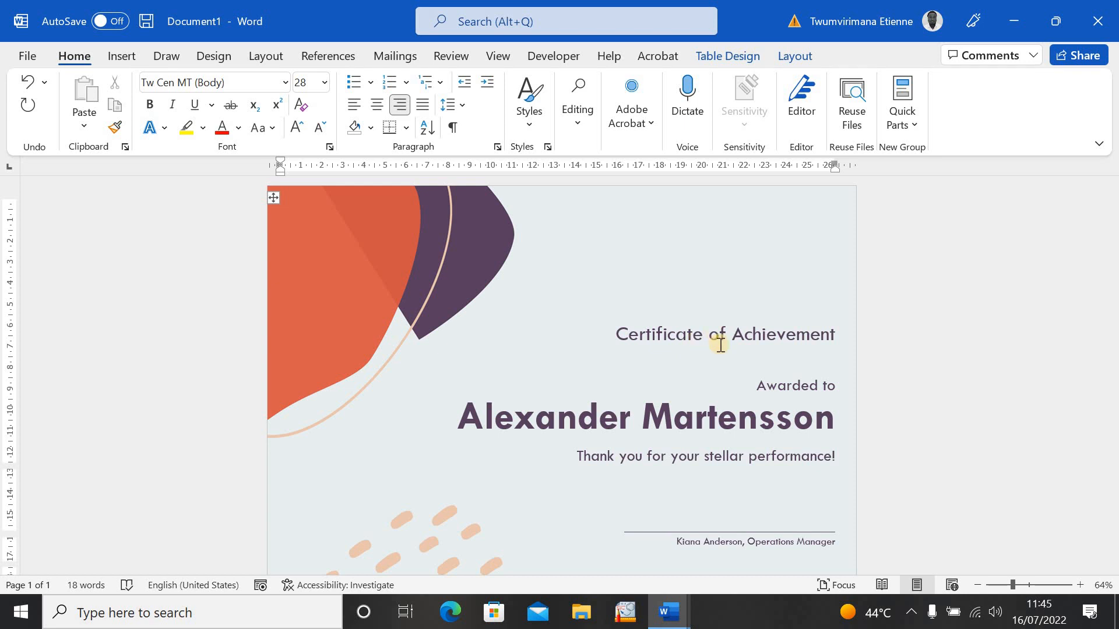
# - Format the 'Certificate of Achievement' title as 36 pt bold Century Gothic
pyautogui.moveTo(621, 331); pyautogui.dragTo(816, 343)
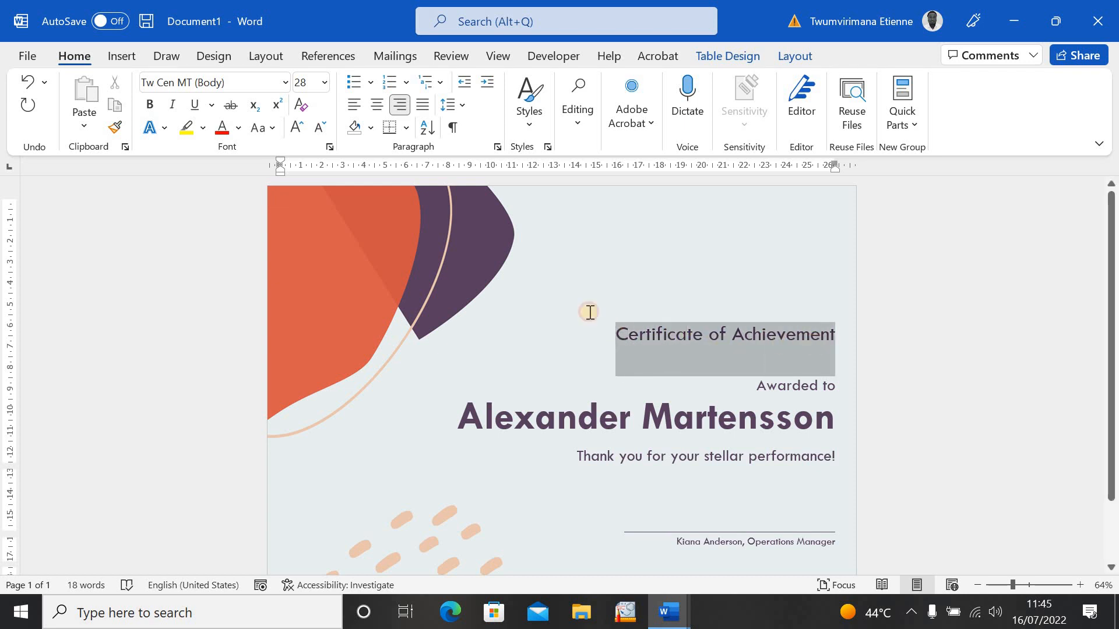
pyautogui.click(298, 129)
pyautogui.click(298, 130)
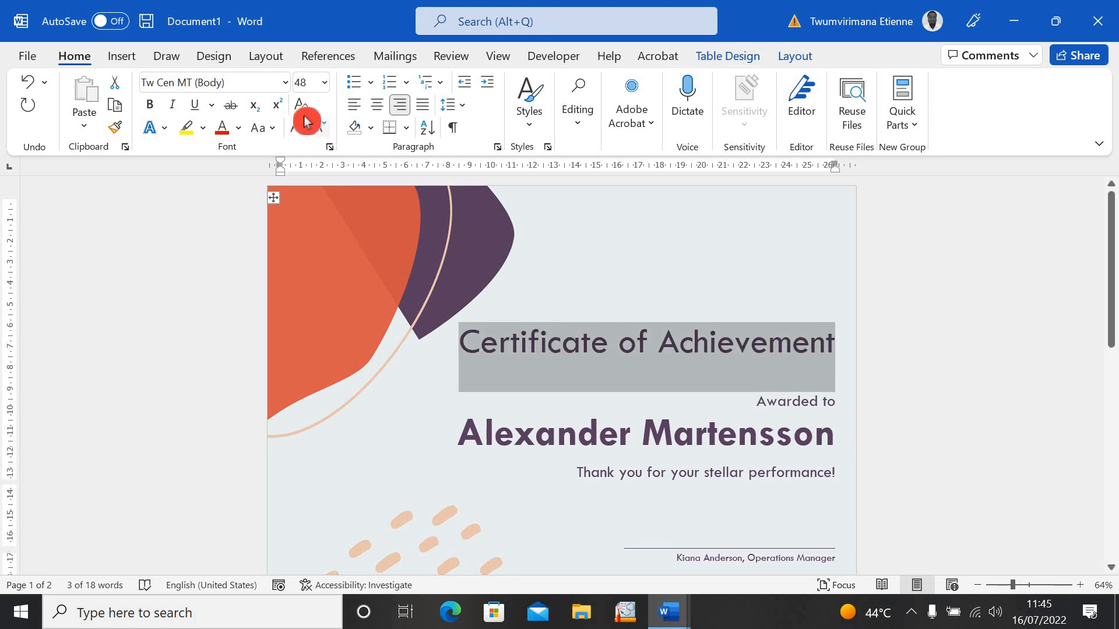
pyautogui.click(321, 130)
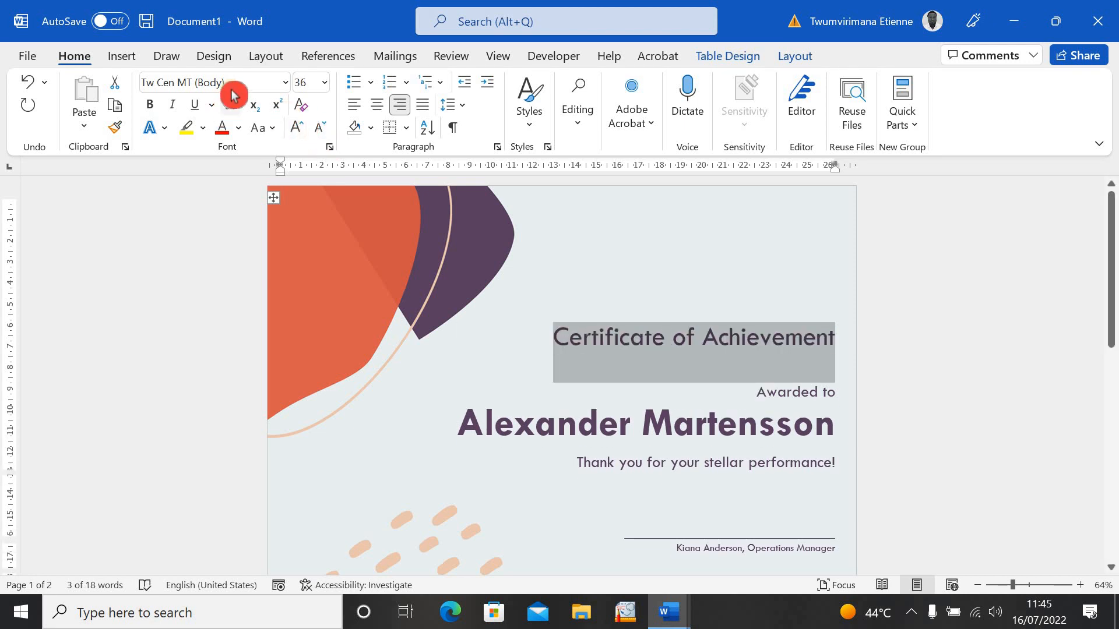
pyautogui.click(286, 86)
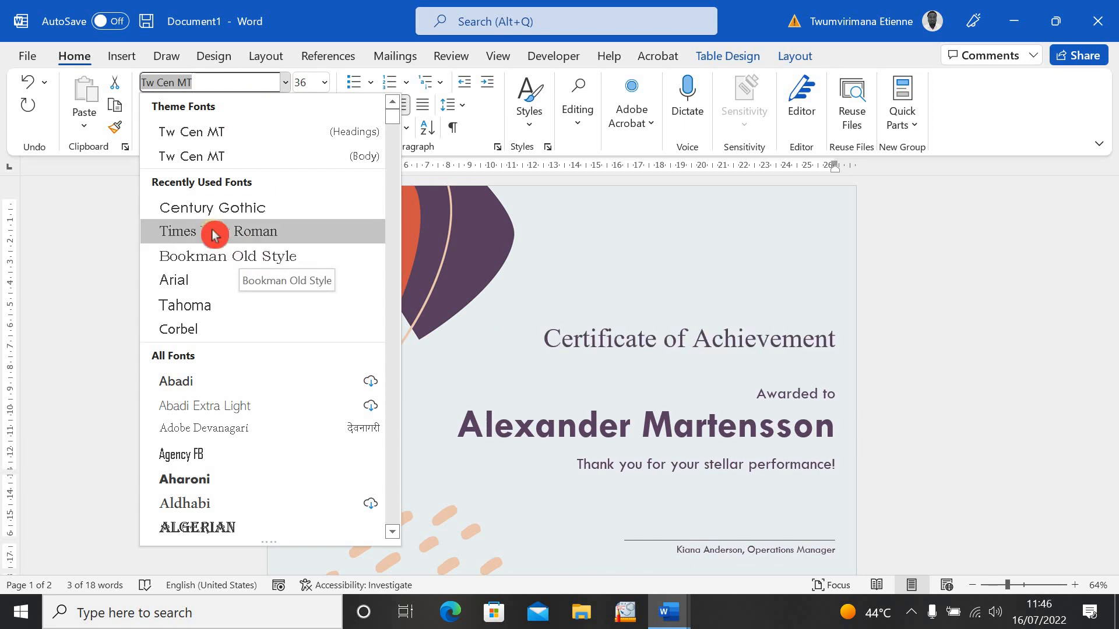
pyautogui.scroll(-10, 217, 236)
pyautogui.scroll(10, 222, 243)
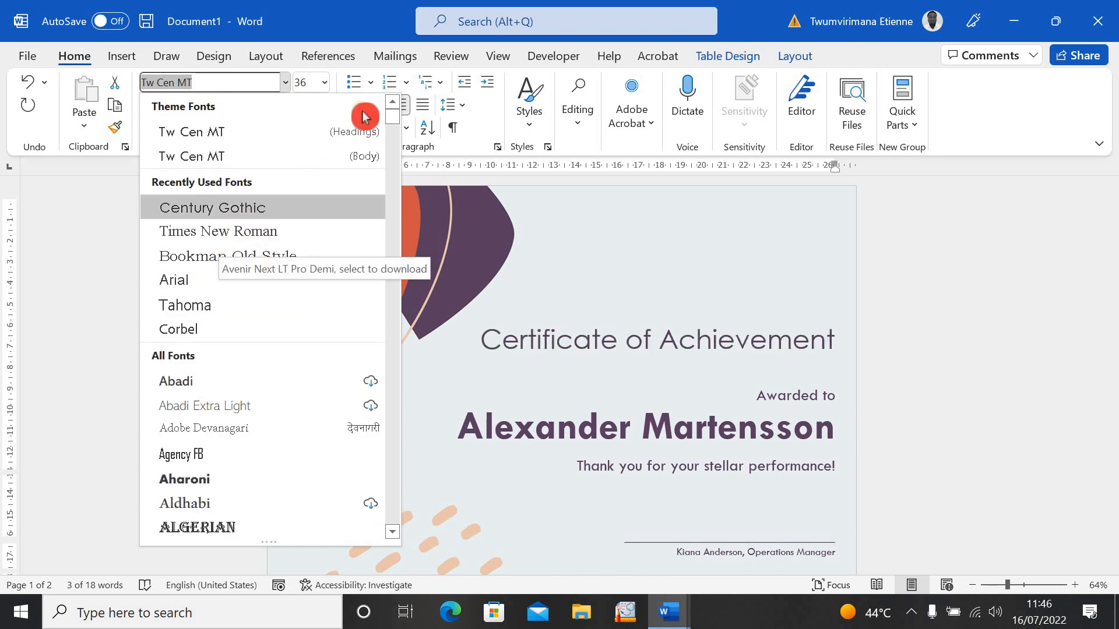
pyautogui.click(255, 219)
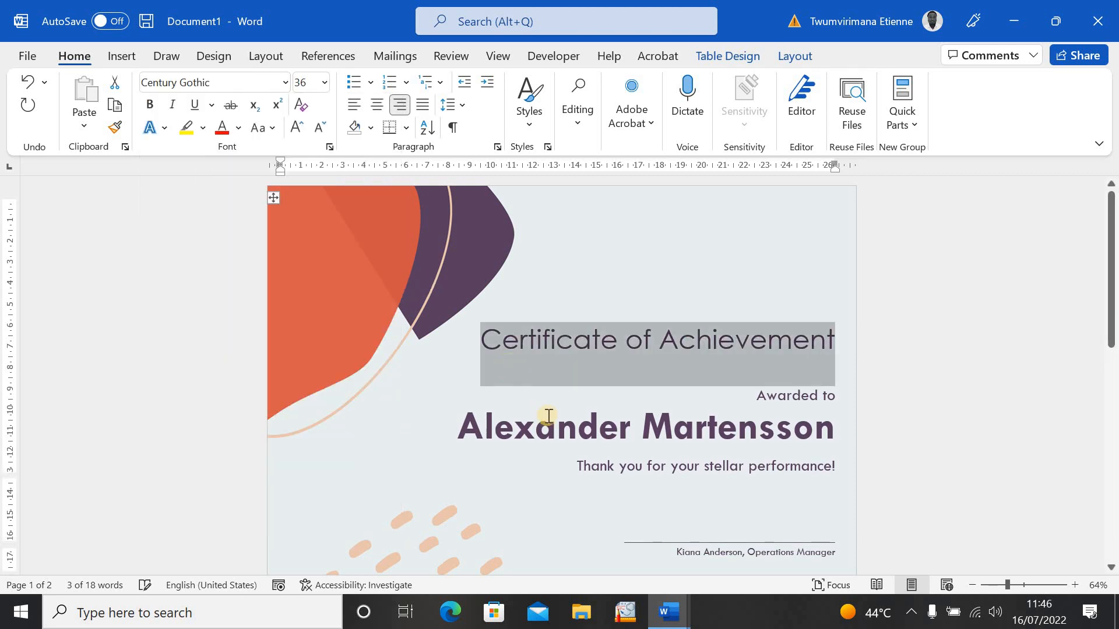
pyautogui.click(151, 106)
pyautogui.click(588, 360)
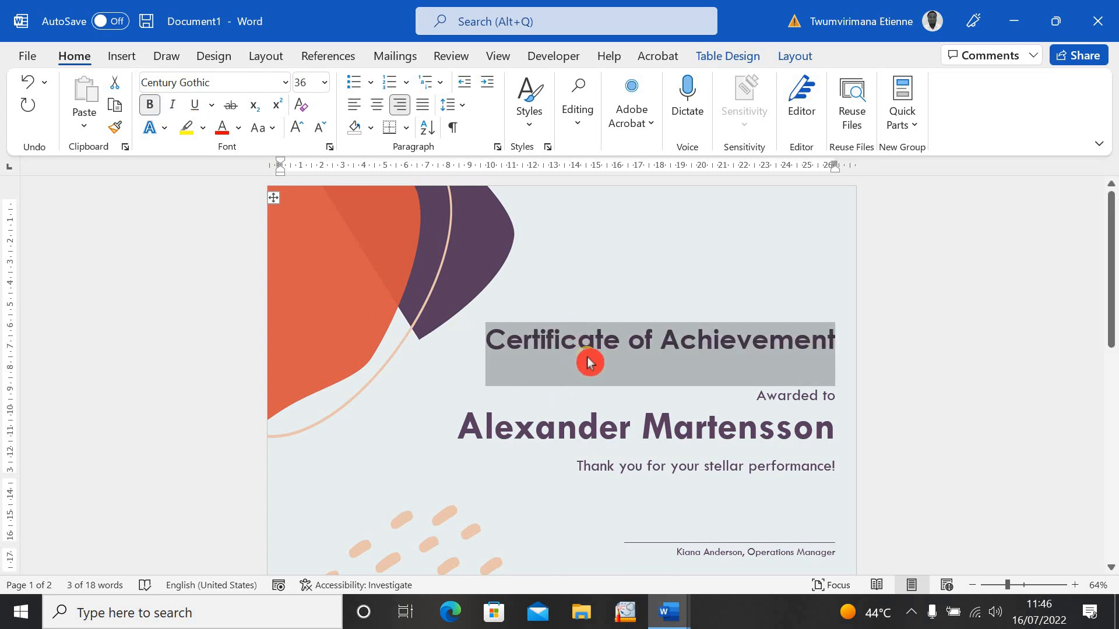
pyautogui.click(622, 393)
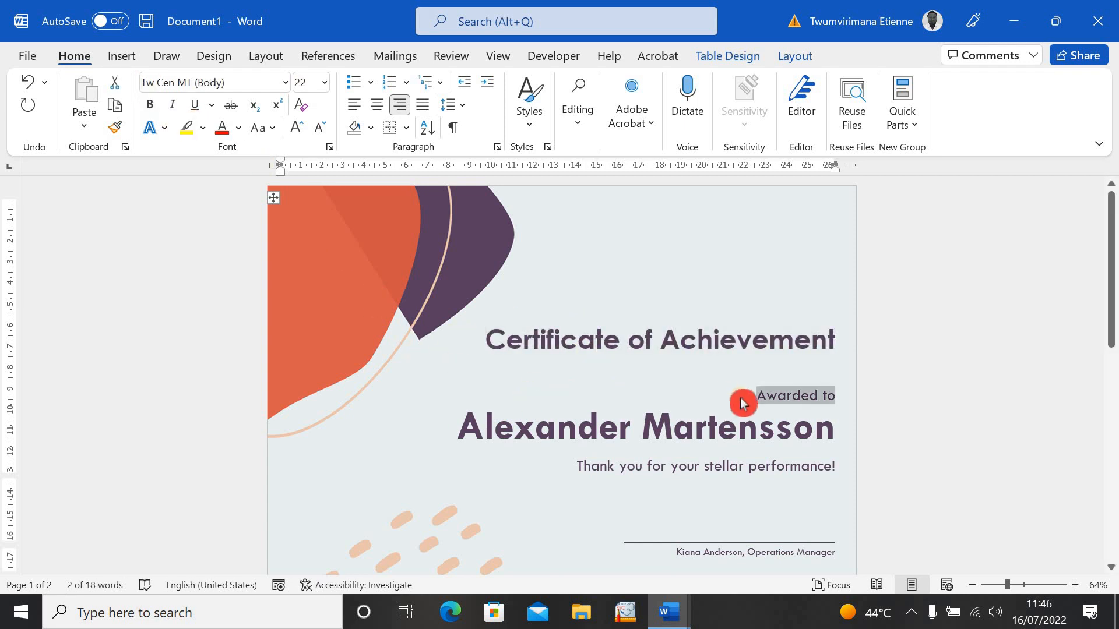
# - Replace the placeholder under Awarded to with the recipient's full name, surname in capitals
pyautogui.tripleClick(737, 439)
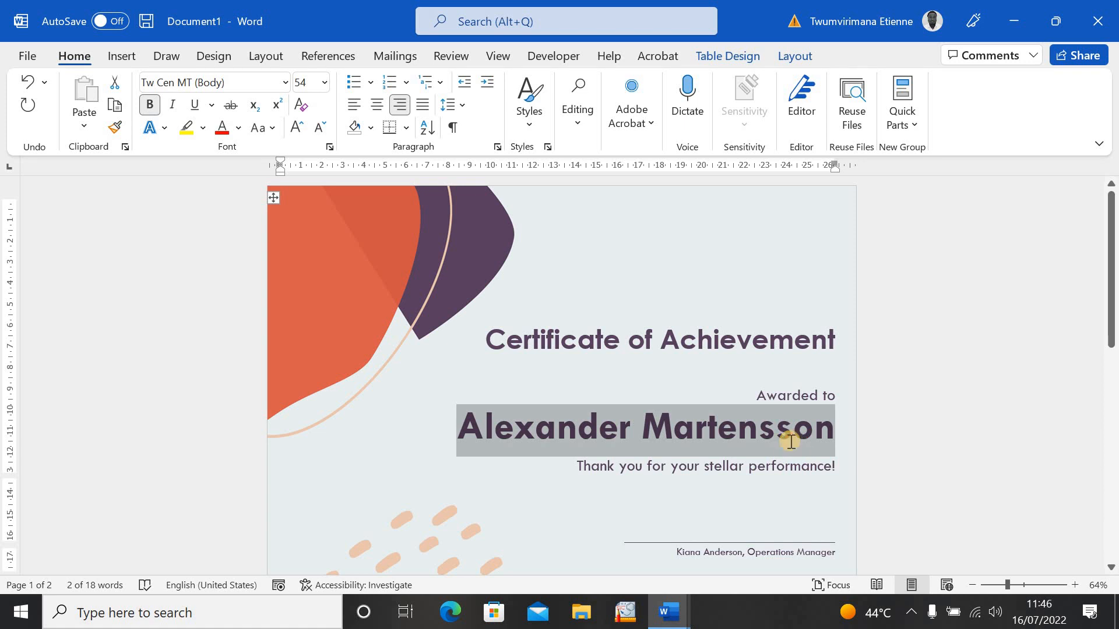
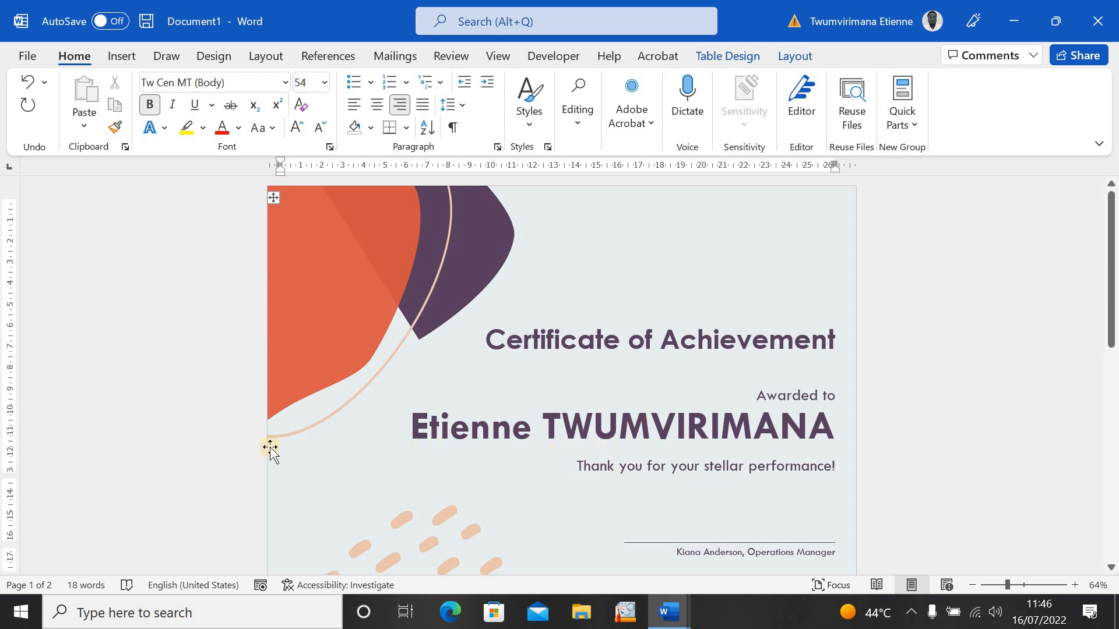
pyautogui.moveTo(1111, 249); pyautogui.dragTo(1112, 287)
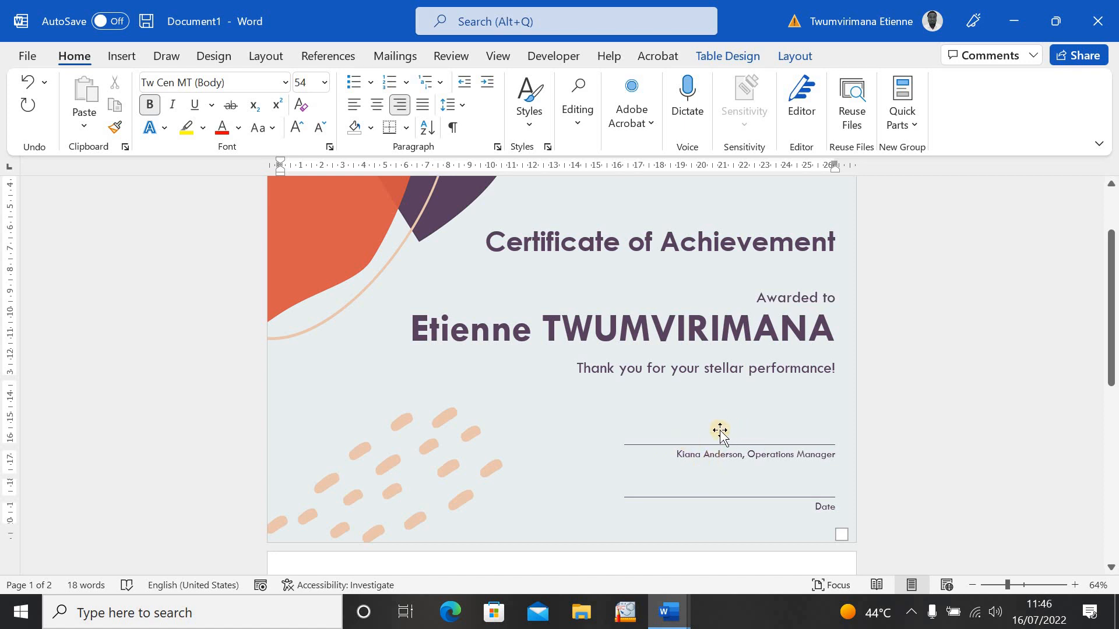
# - Replace the signature line placeholder with the signer's name, prefixed by 'Dr.'
pyautogui.click(710, 453)
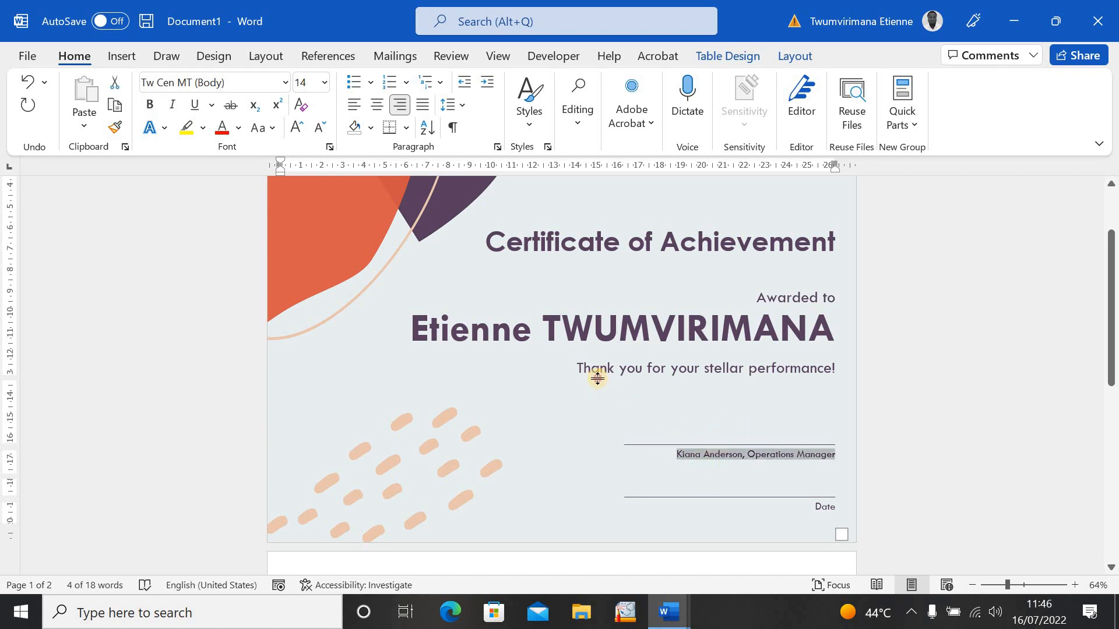
pyautogui.click(617, 371)
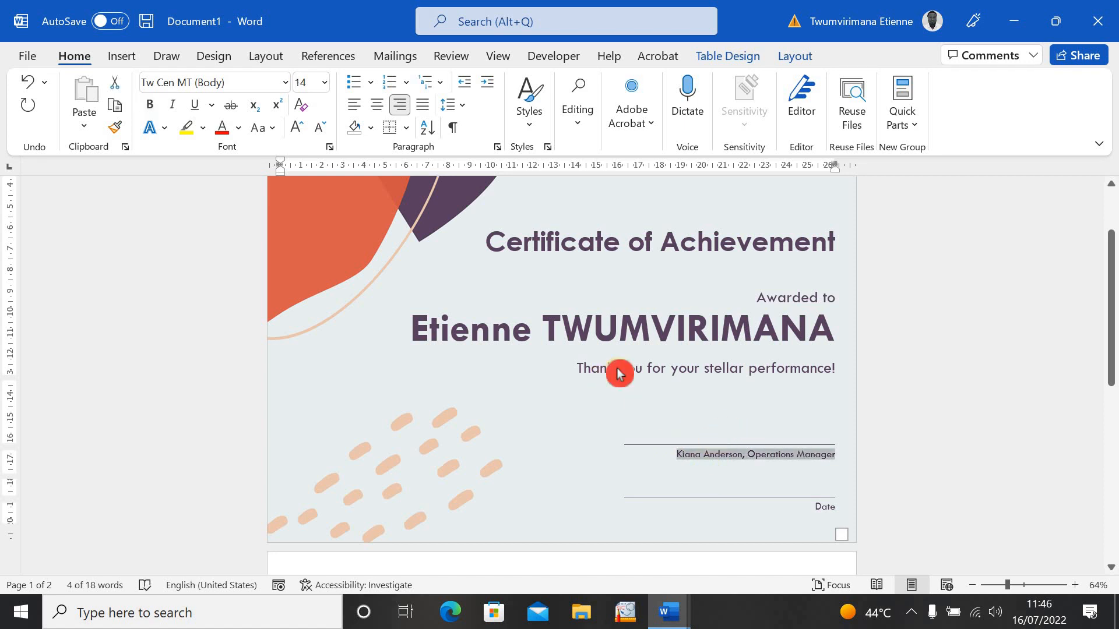
pyautogui.click(691, 461)
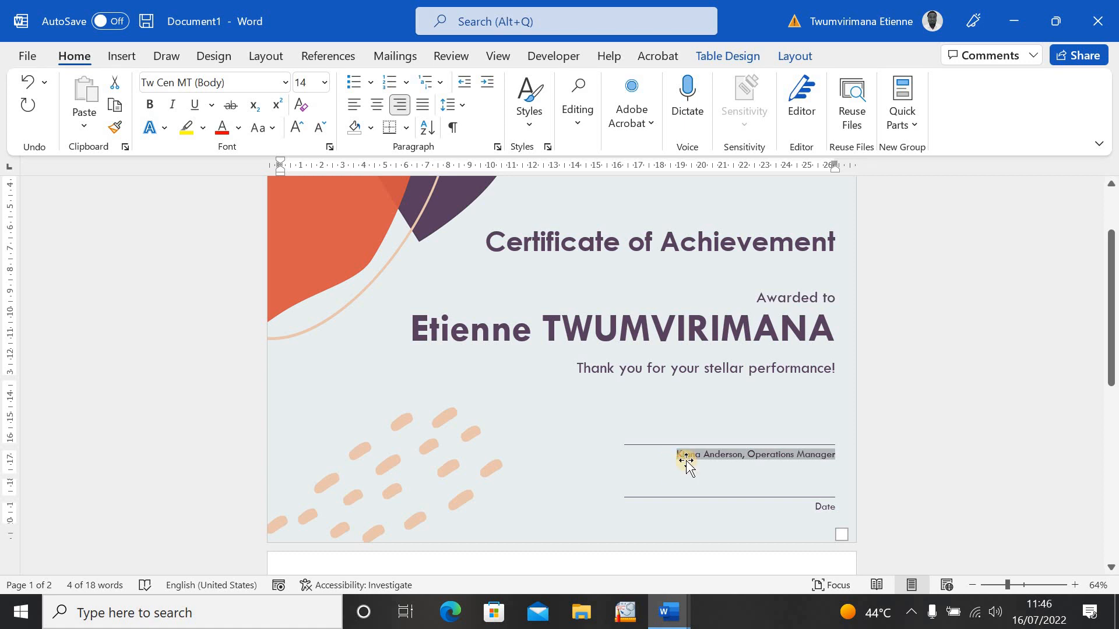
pyautogui.write('Dr. aaa')
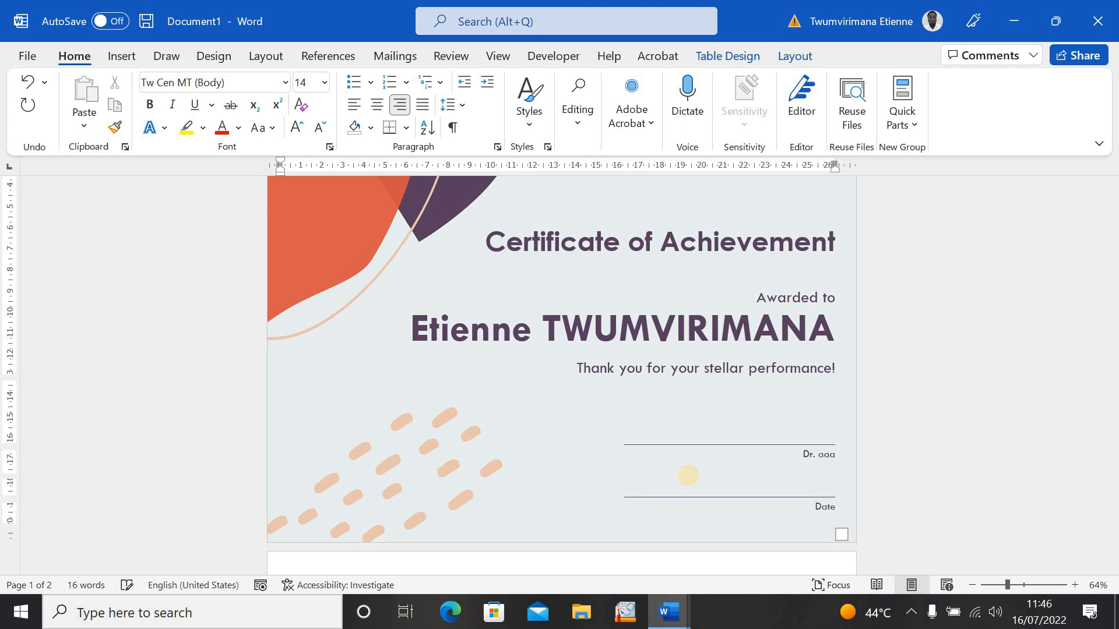
pyautogui.write('aaaaaaa,')
pyautogui.press('BackSpace')
pyautogui.press('BackSpace')
pyautogui.press('BackSpace')
pyautogui.press('BackSpace')
pyautogui.press('BackSpace')
pyautogui.write('J')
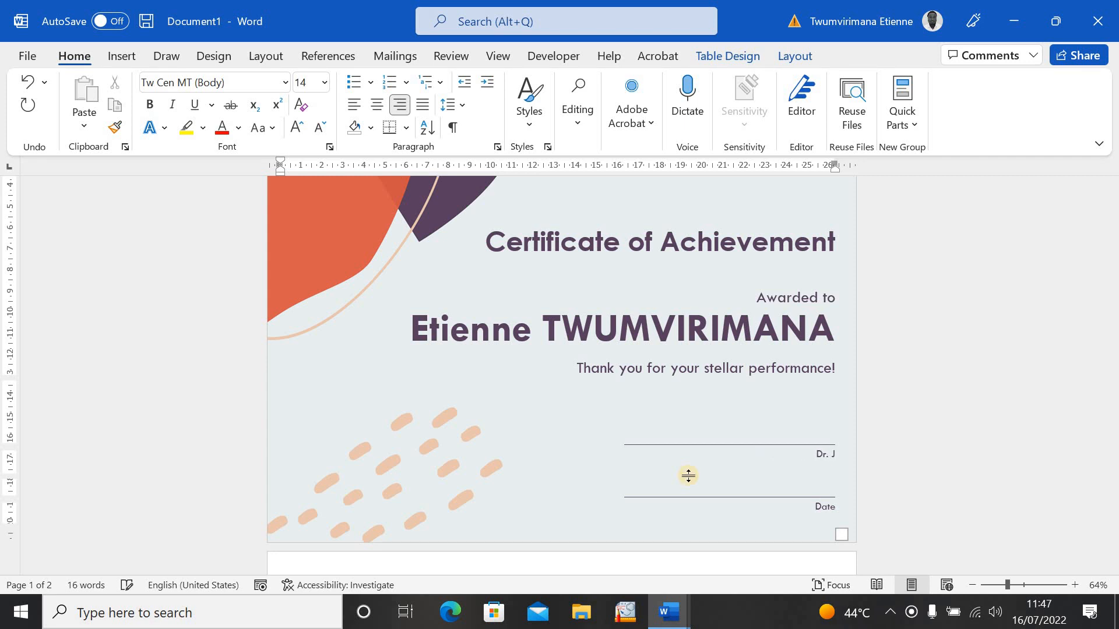
pyautogui.write('onathan M')
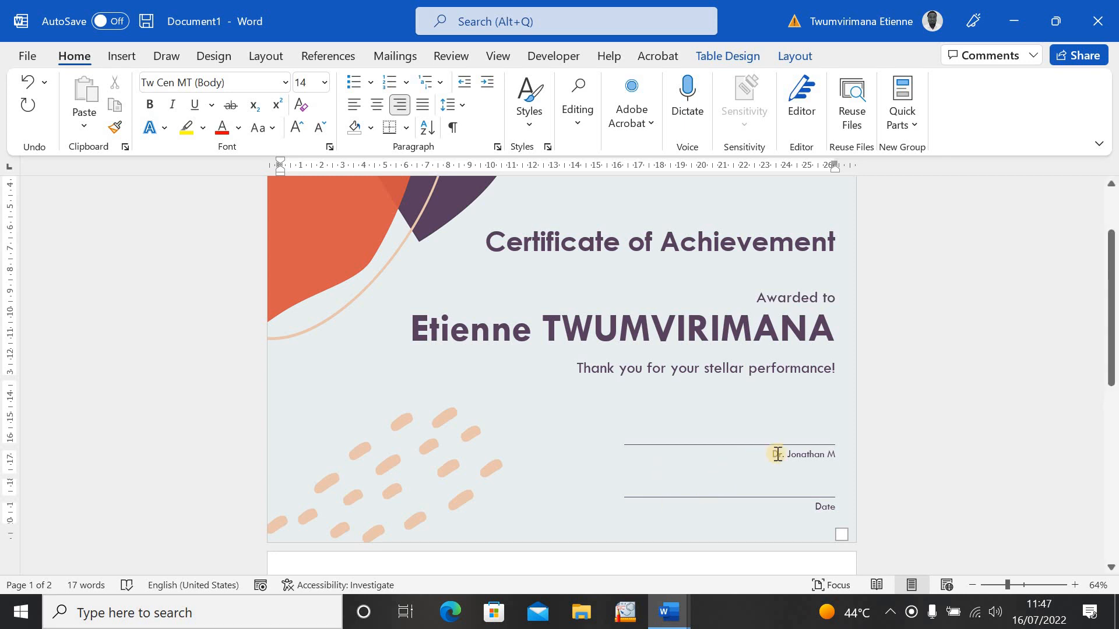
pyautogui.moveTo(778, 454); pyautogui.dragTo(837, 456)
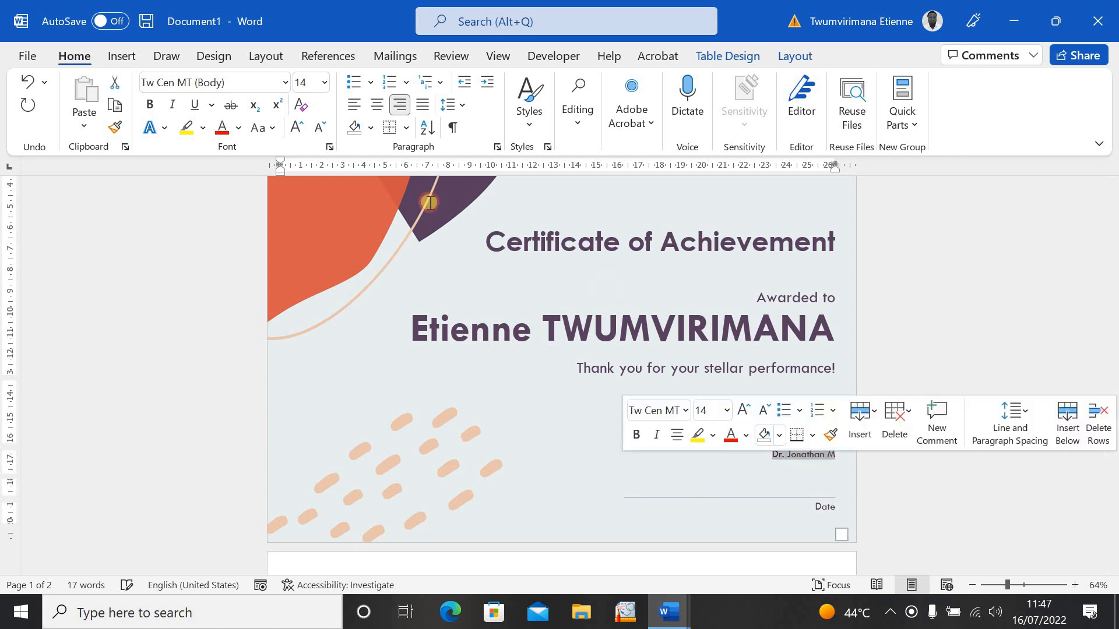
# - Enlarge the signer's name on the signature line from 18 pt to 24 pt
pyautogui.click(318, 133)
pyautogui.click(298, 132)
pyautogui.click(297, 133)
pyautogui.click(297, 134)
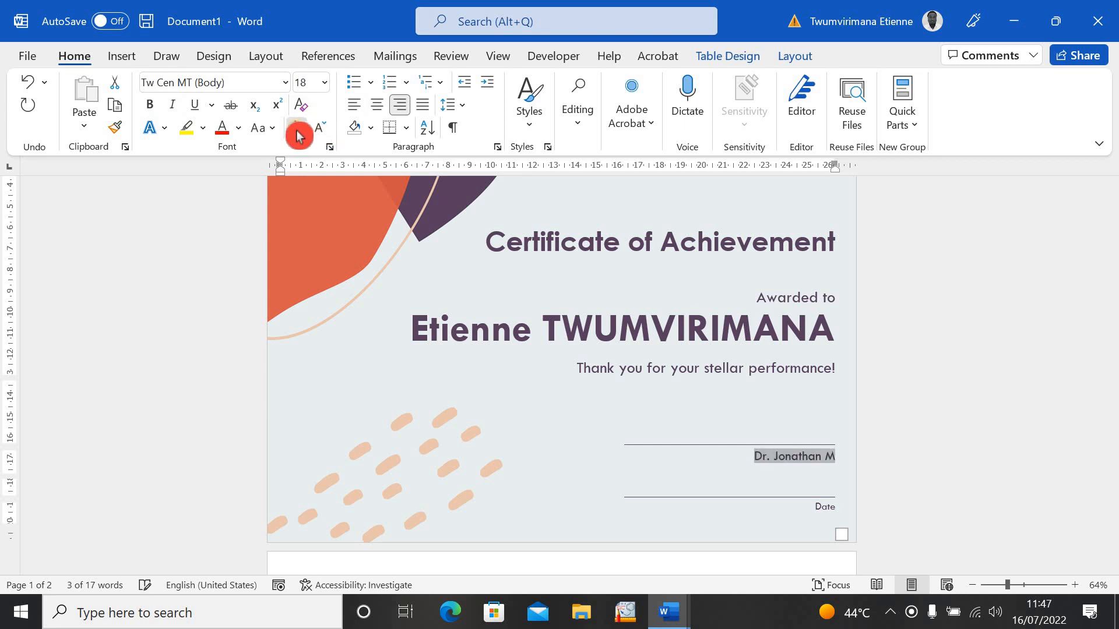
pyautogui.click(296, 135)
pyautogui.click(296, 136)
pyautogui.click(296, 137)
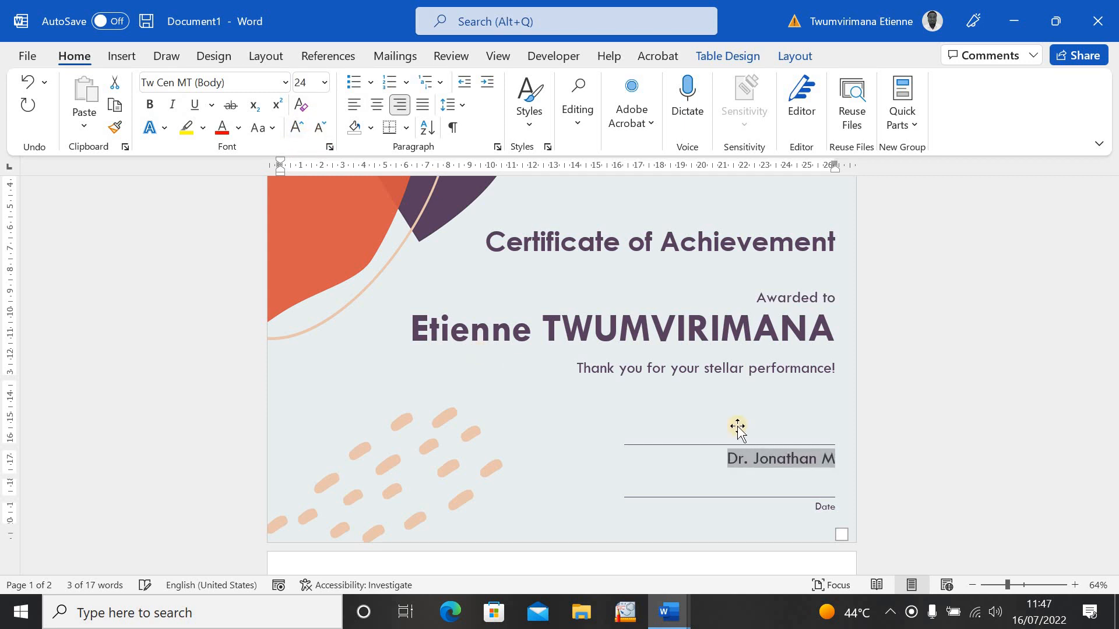
# - Add a comma after the signer's name and toggle the line's centre and justify alignment
pyautogui.click(828, 463)
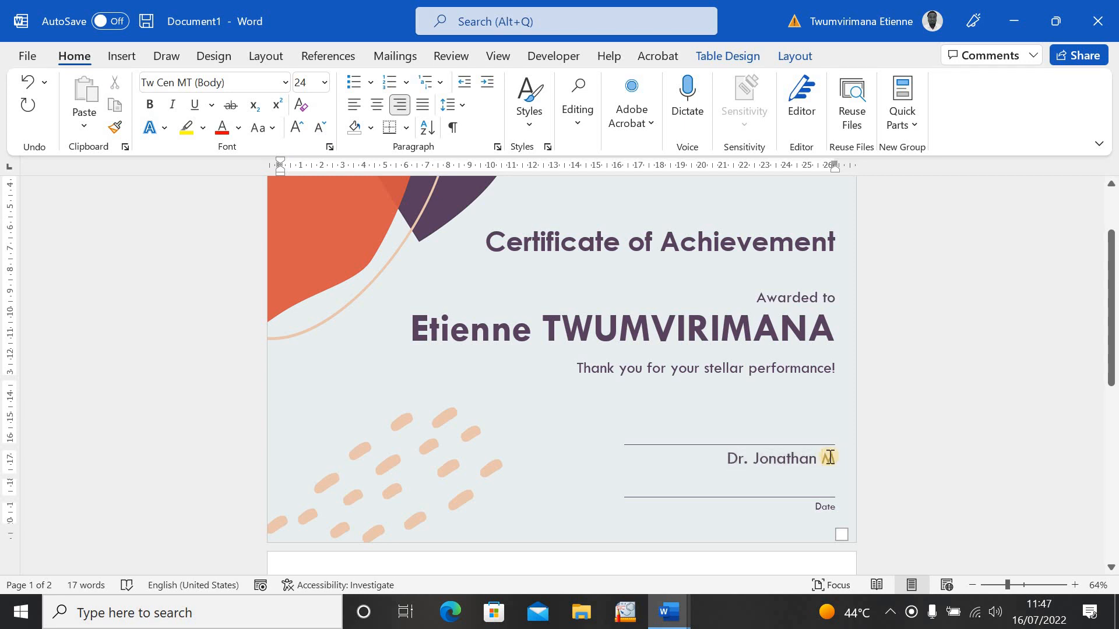
pyautogui.click(828, 458)
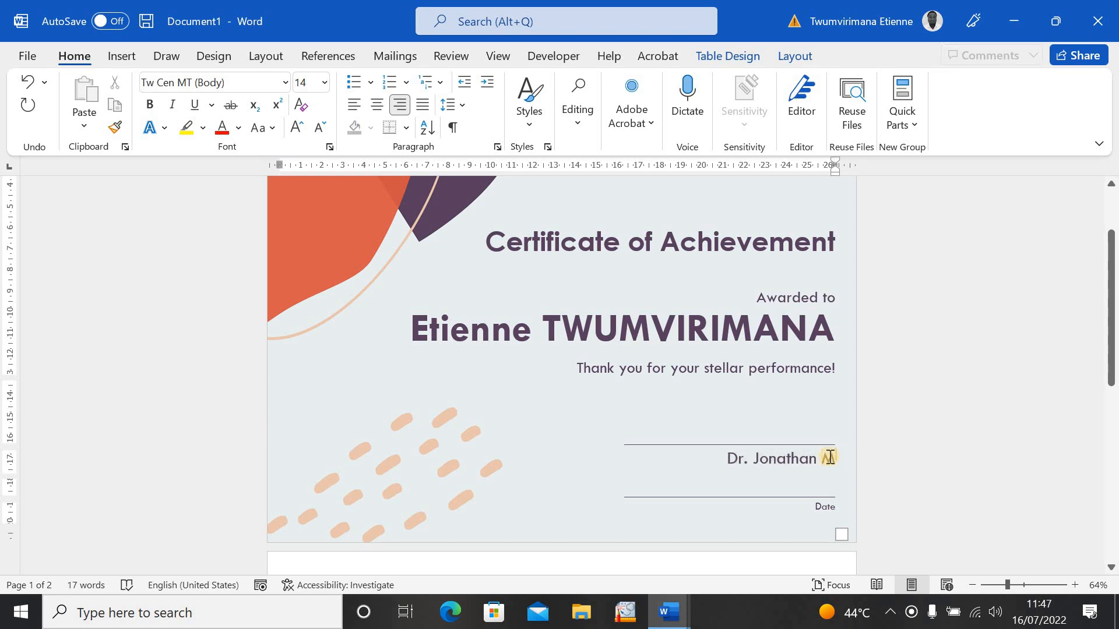
pyautogui.write(',')
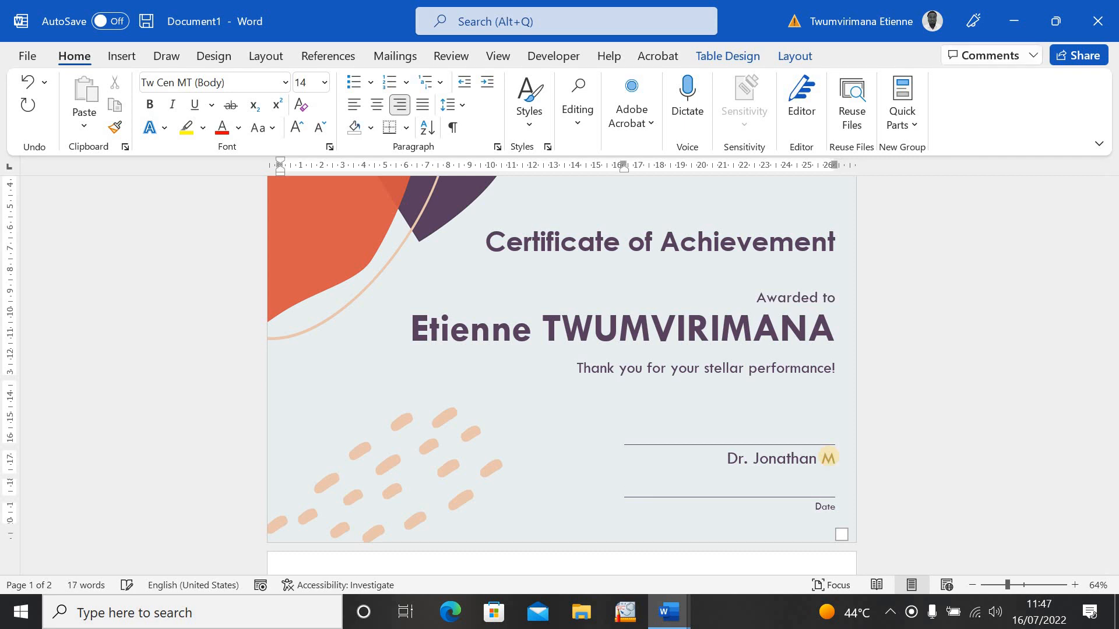
pyautogui.hotkey('ctrl', 'e')
pyautogui.hotkey('ctrl', 'j')
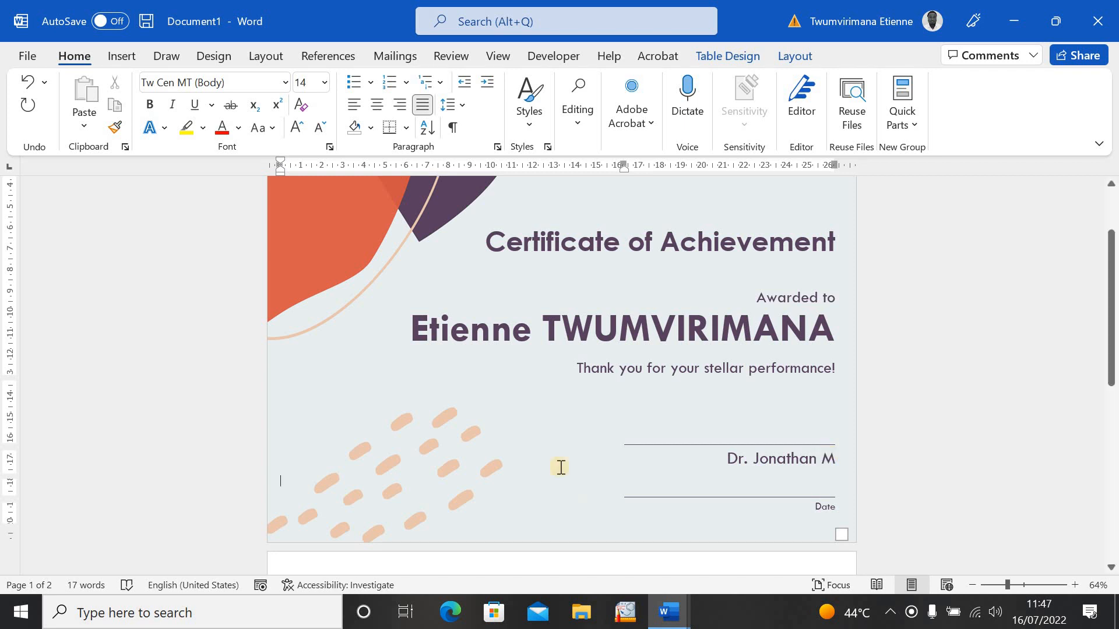
# - Add the title ', Director' after the signer's name on the signature line
pyautogui.click(813, 464)
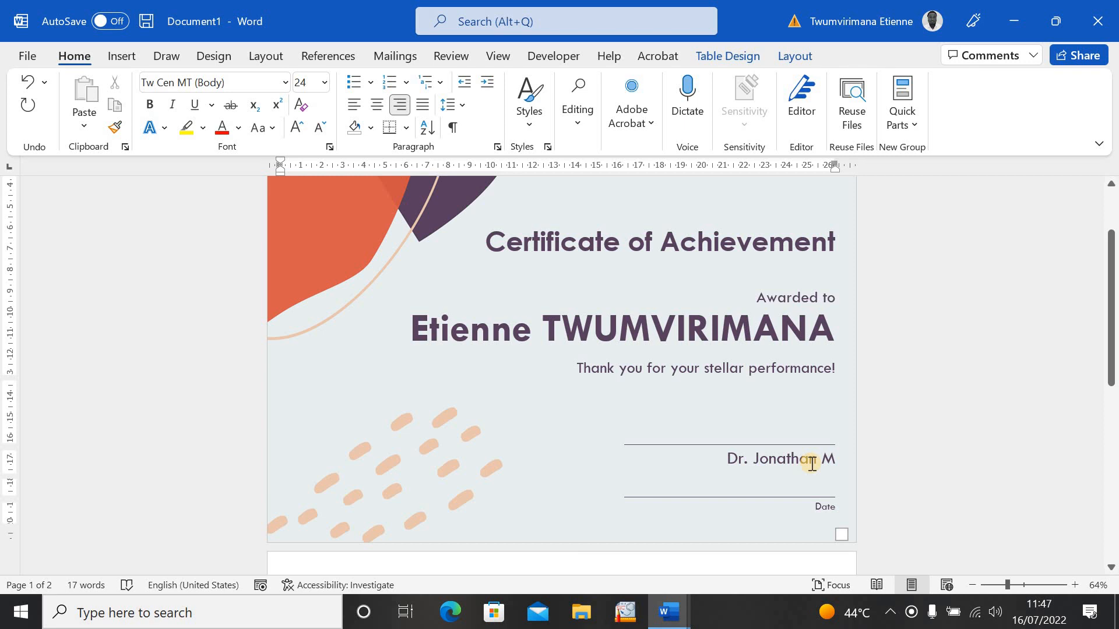
pyautogui.press('Right')
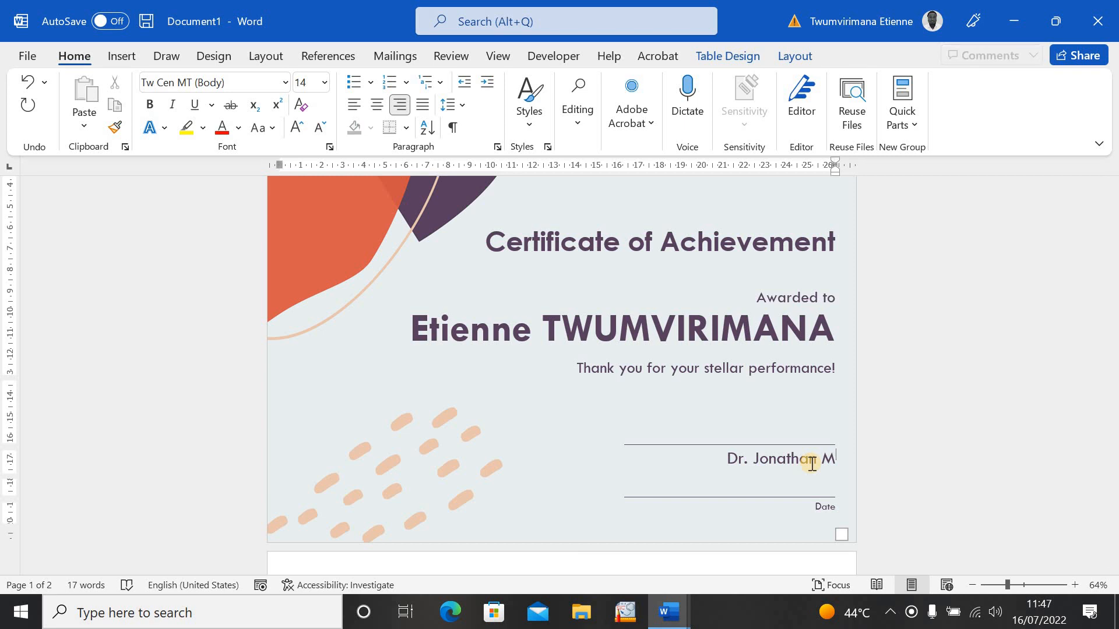
pyautogui.press('Left')
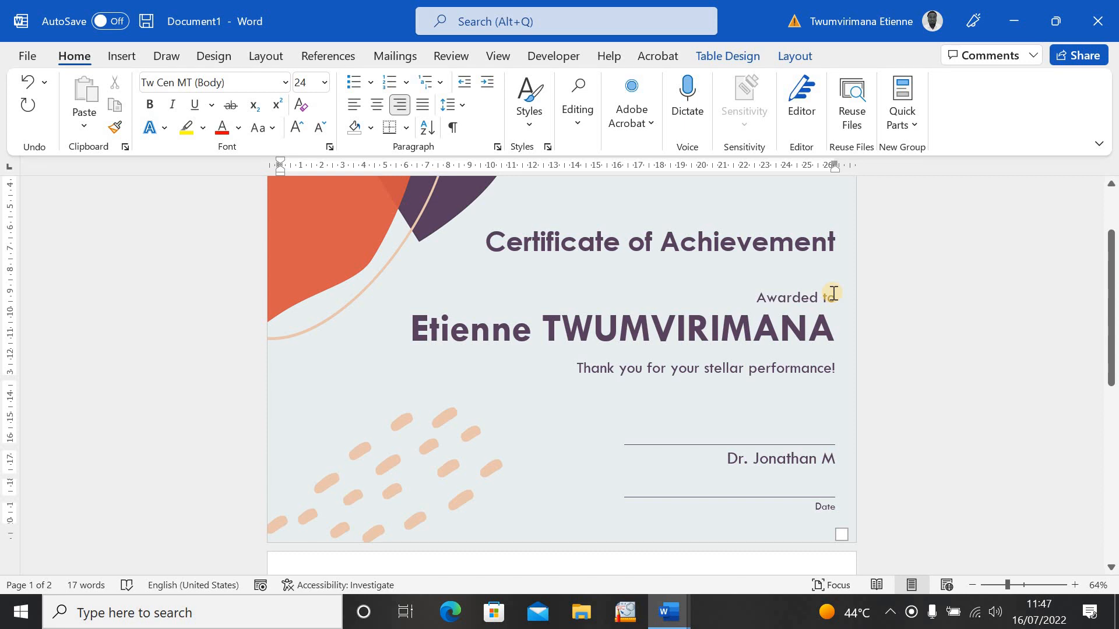
pyautogui.write(',')
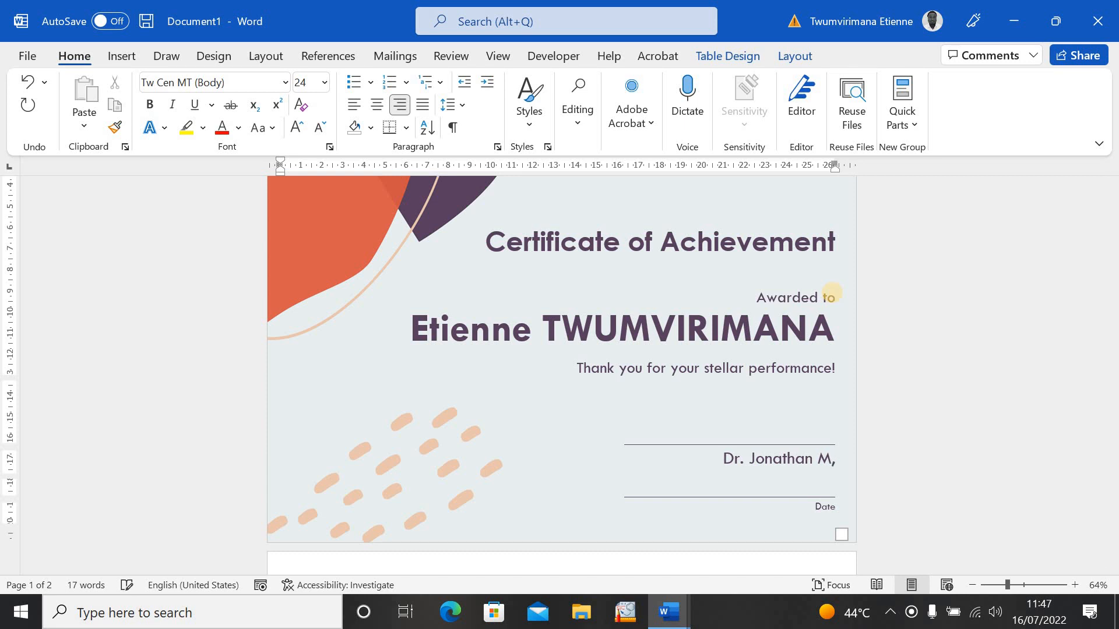
pyautogui.write(' D')
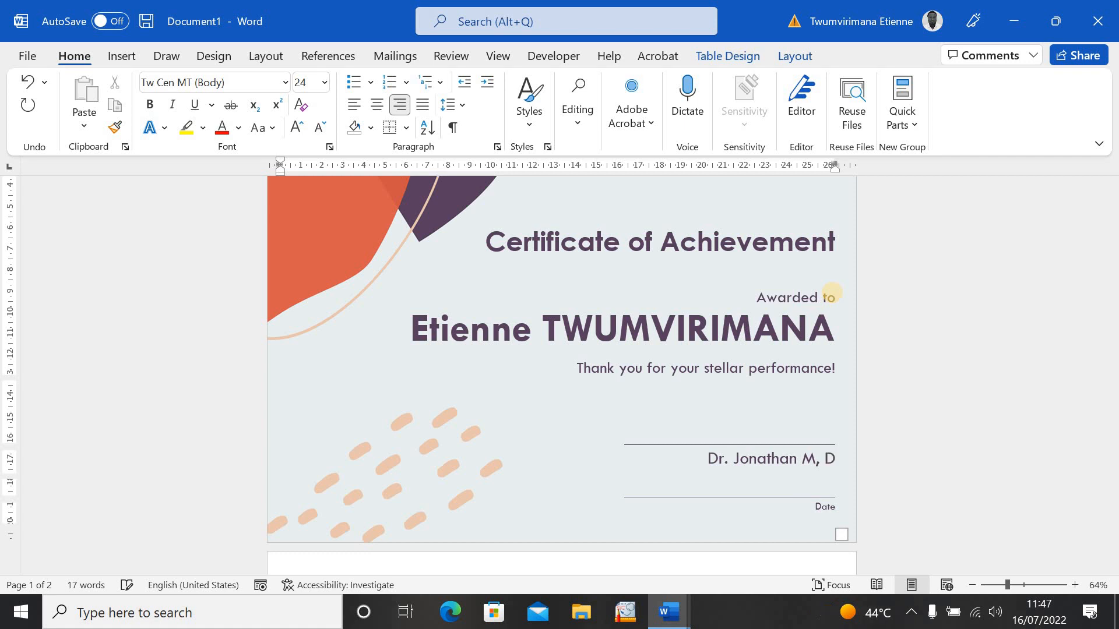
pyautogui.write('ires')
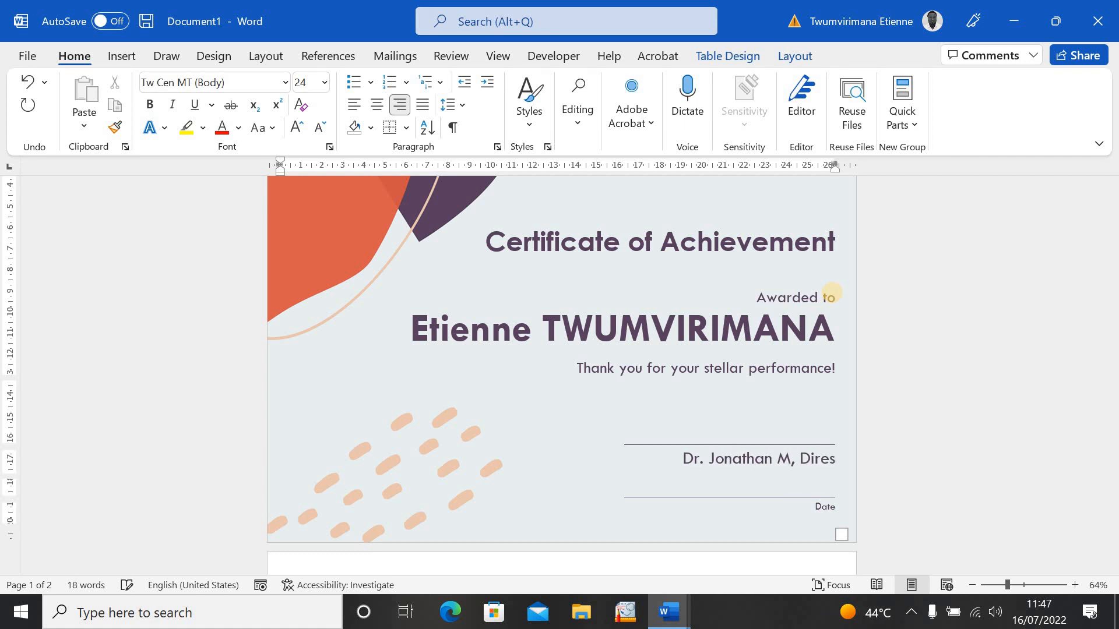
pyautogui.press('BackSpace')
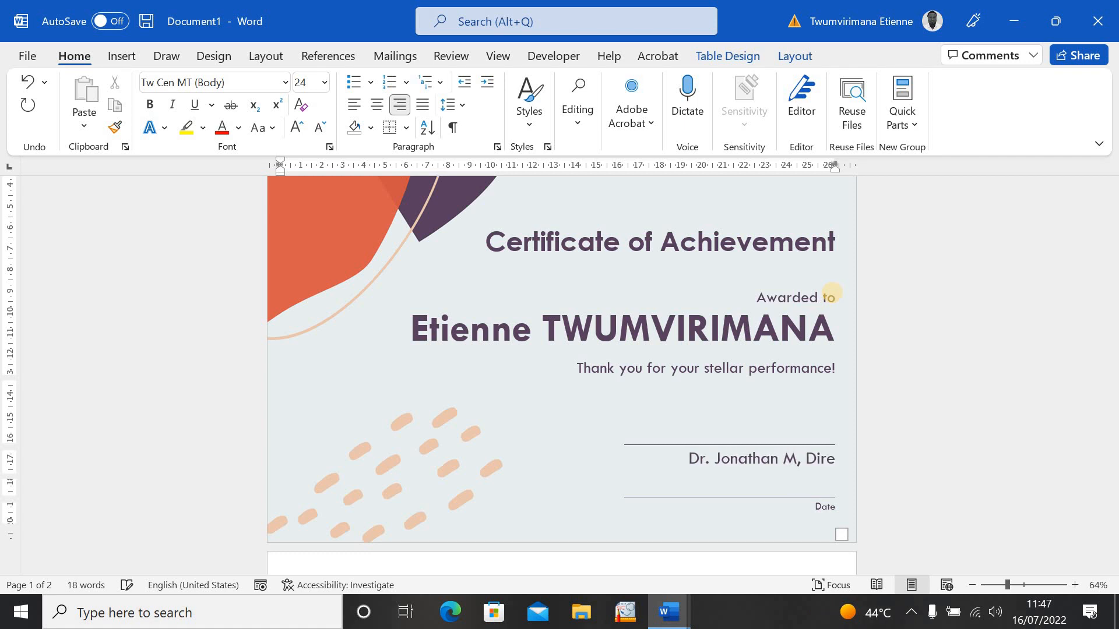
pyautogui.write('ctor')
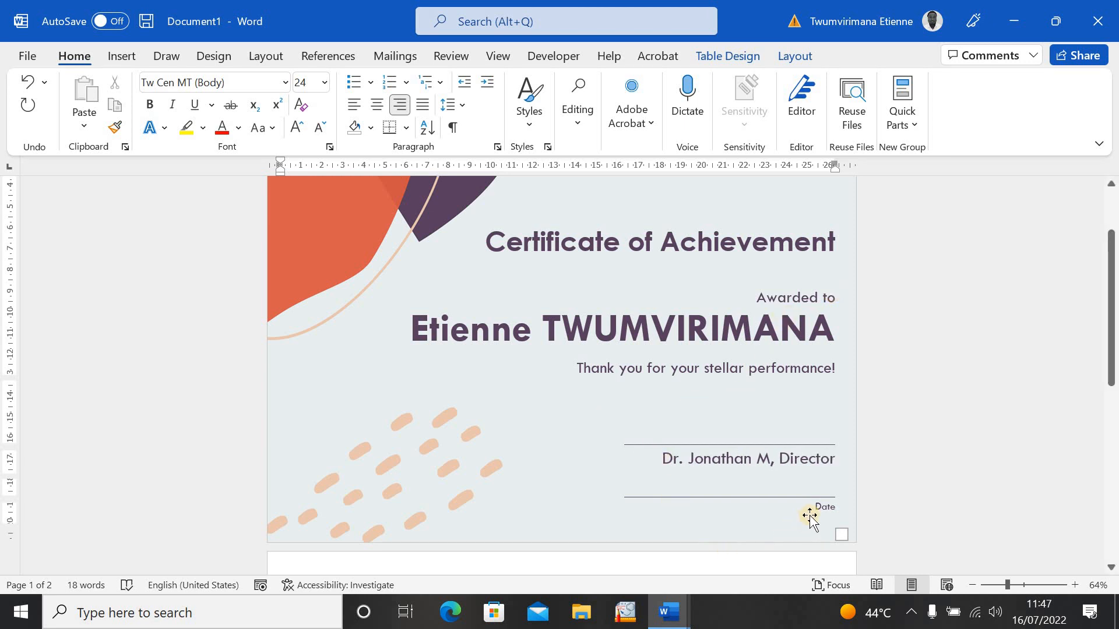
pyautogui.click(819, 511)
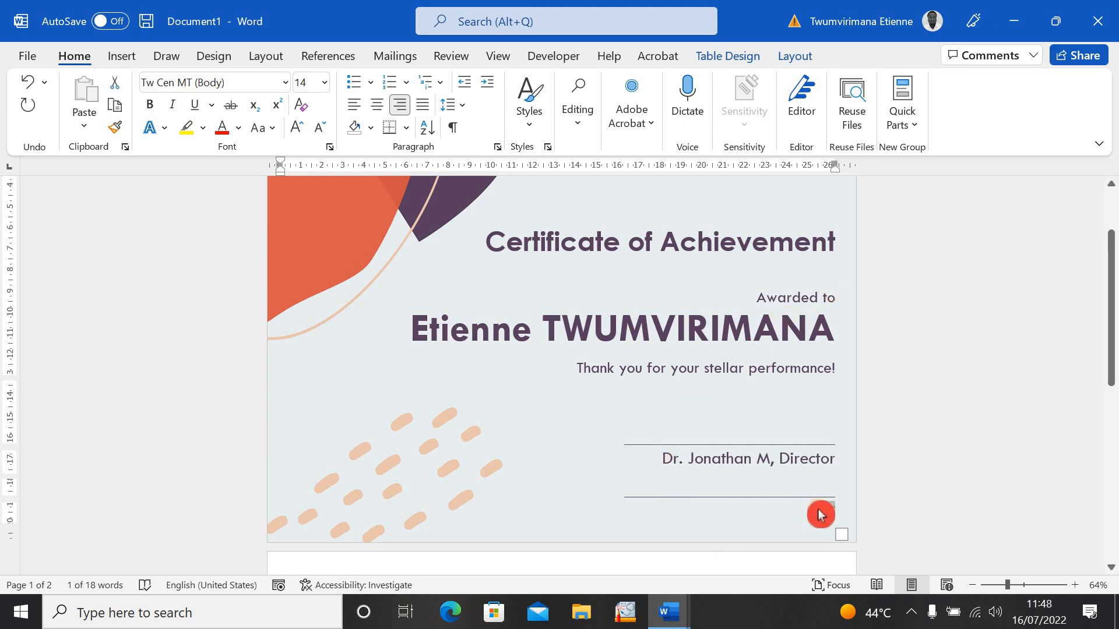
# - Fill in the Date line as 'November 22, 2022'
pyautogui.write('M')
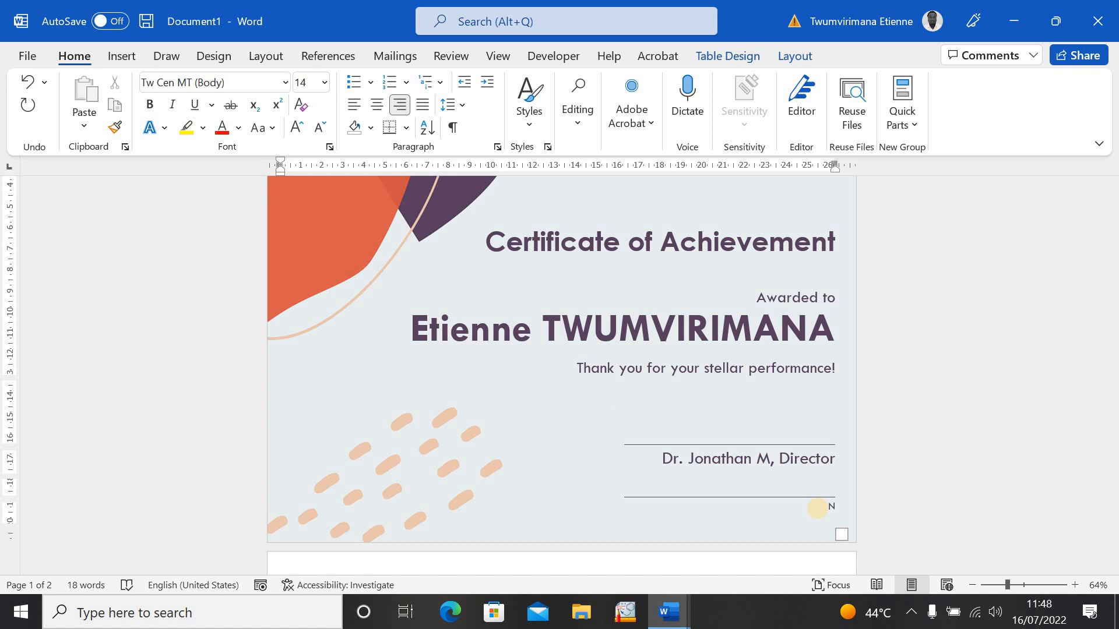
pyautogui.write('OVE')
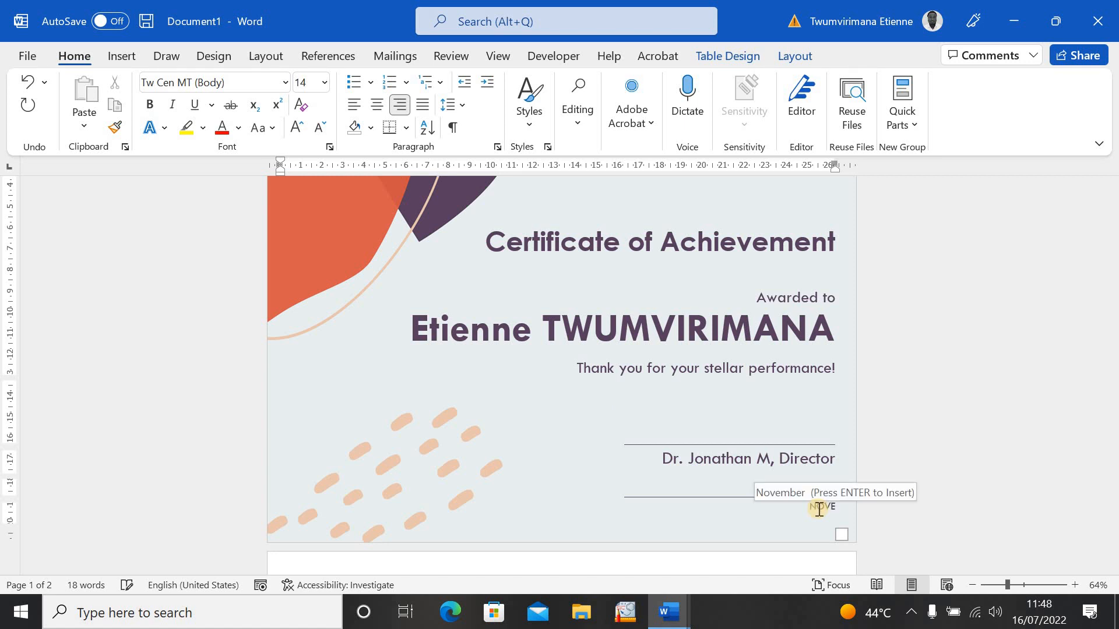
pyautogui.press('Return')
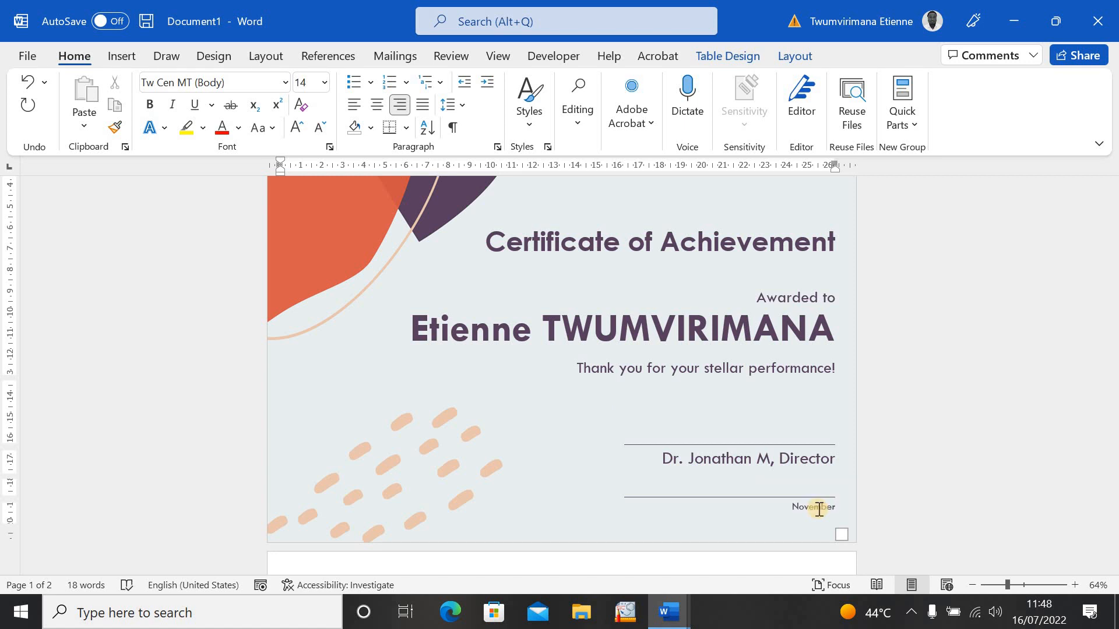
pyautogui.write('22, 20222')
pyautogui.press('BackSpace')
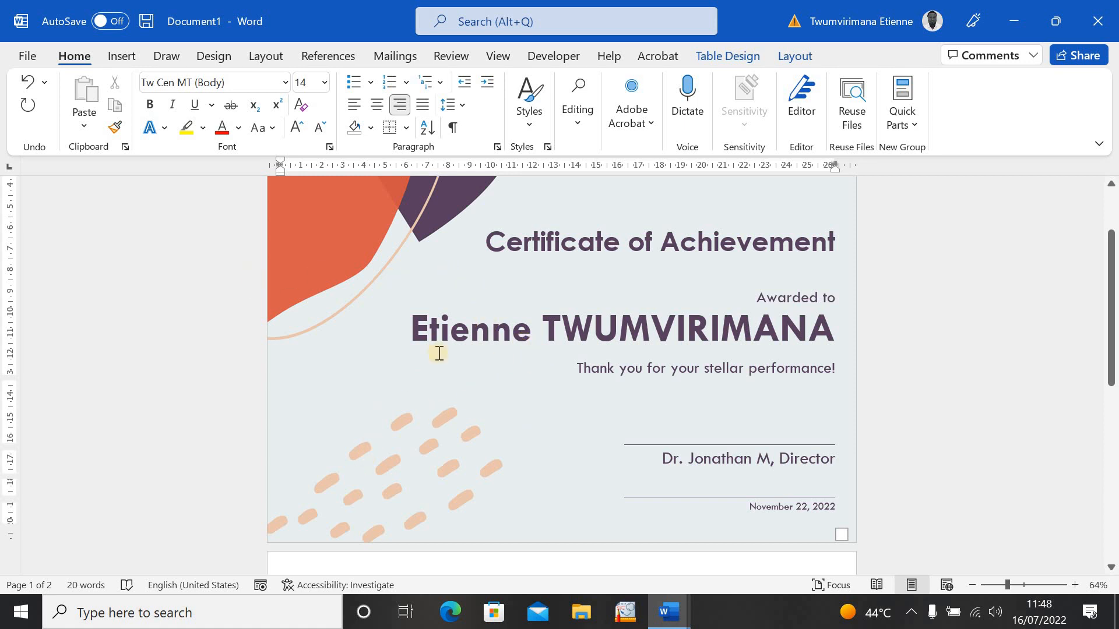
# - Remove the empty second page by shrinking its top margin until the page disappears
pyautogui.moveTo(1112, 346); pyautogui.dragTo(1112, 439)
pyautogui.click(392, 431)
pyautogui.moveTo(9, 329)
pyautogui.mouseDown()
pyautogui.moveTo(8, 344)
pyautogui.moveTo(14, 318)
pyautogui.mouseUp()
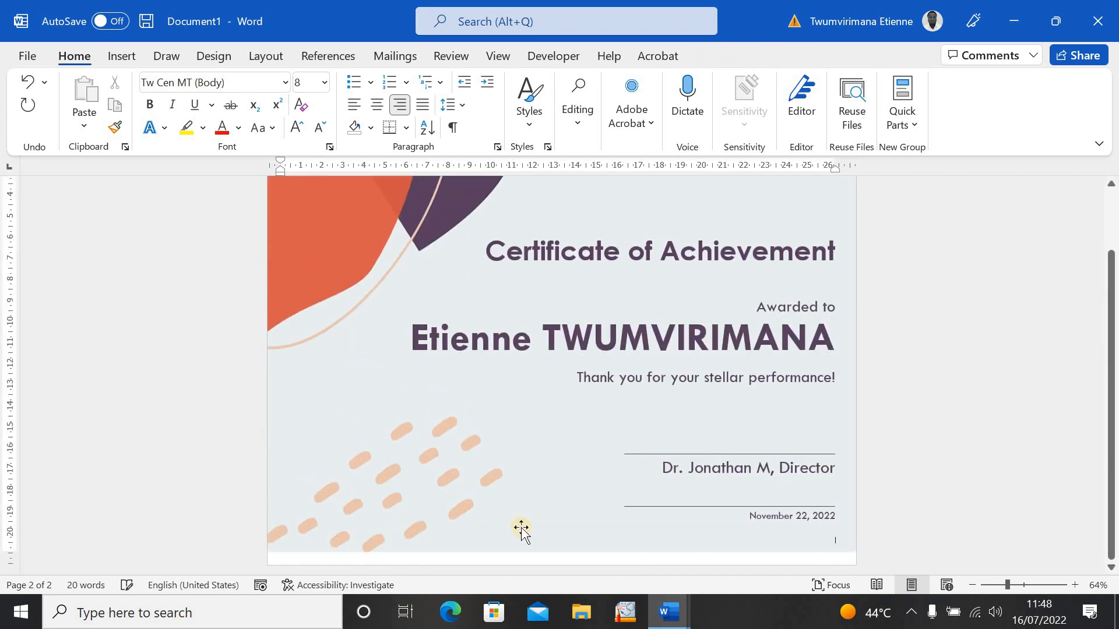
# - Stretch the certificate background picture taller by dragging its bottom edge down
pyautogui.click(602, 542)
pyautogui.moveTo(564, 554); pyautogui.dragTo(564, 565)
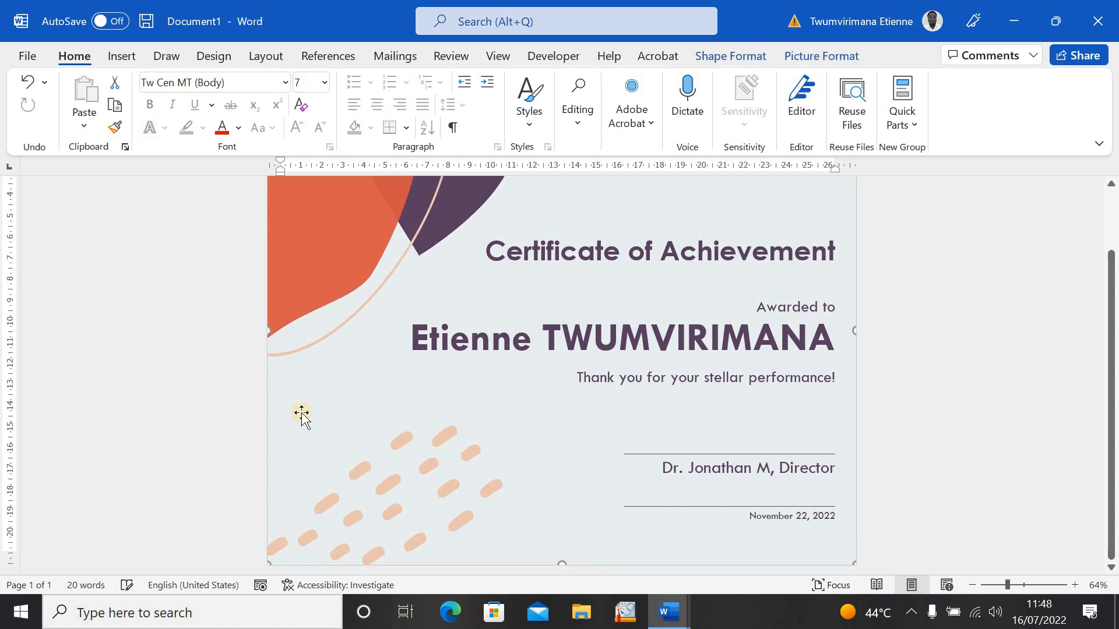
pyautogui.scroll(2, 335, 406)
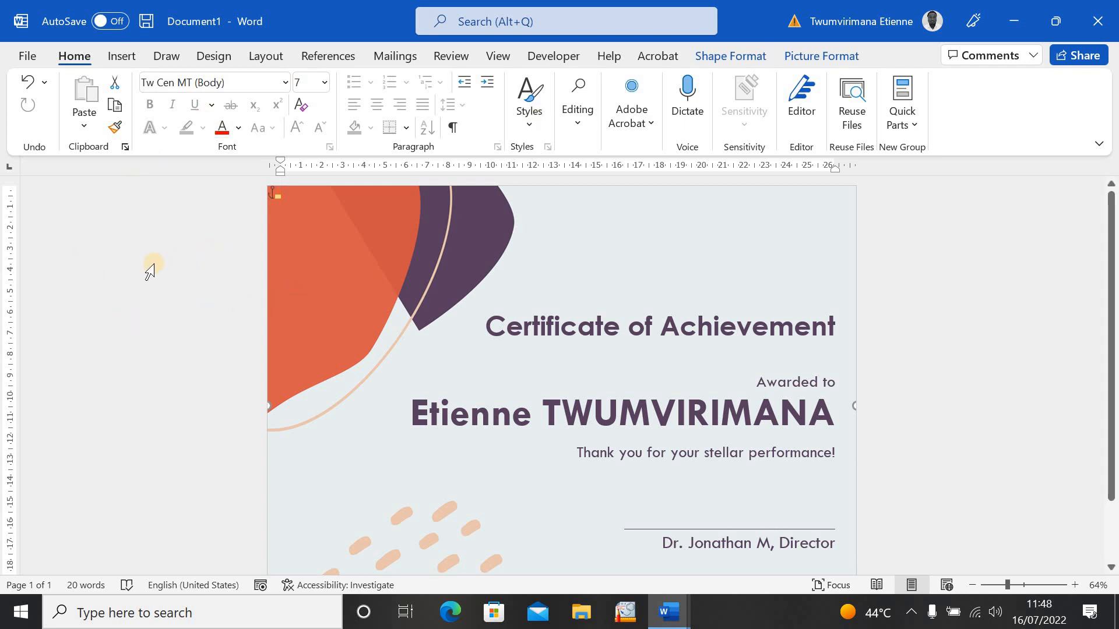
# - Print the certificate using the Microsoft Print to PDF printer
pyautogui.click(29, 55)
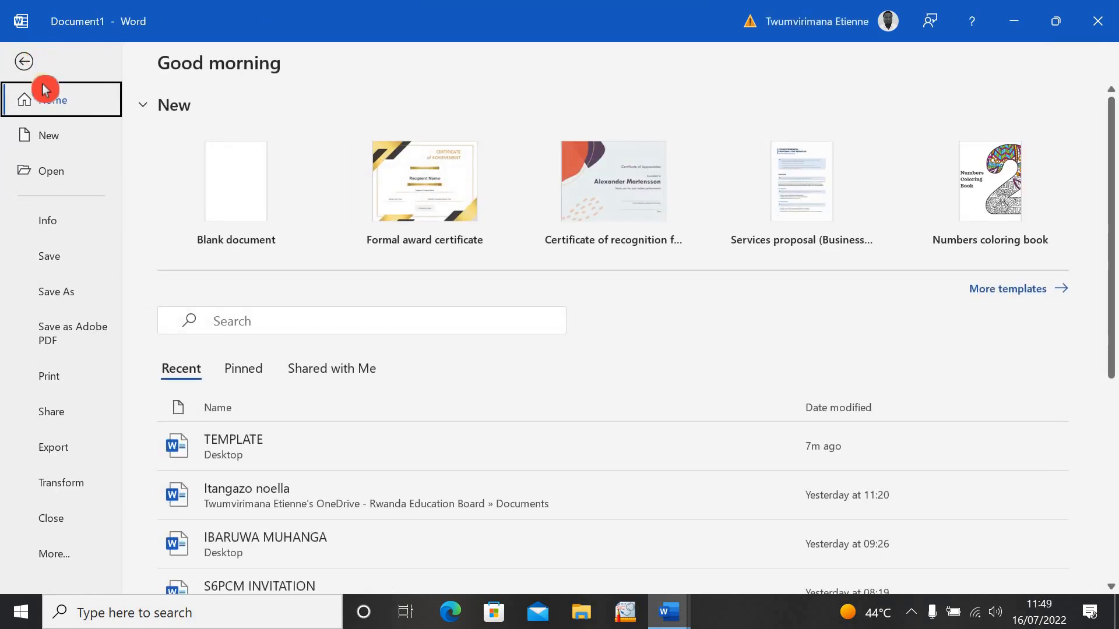
pyautogui.click(60, 375)
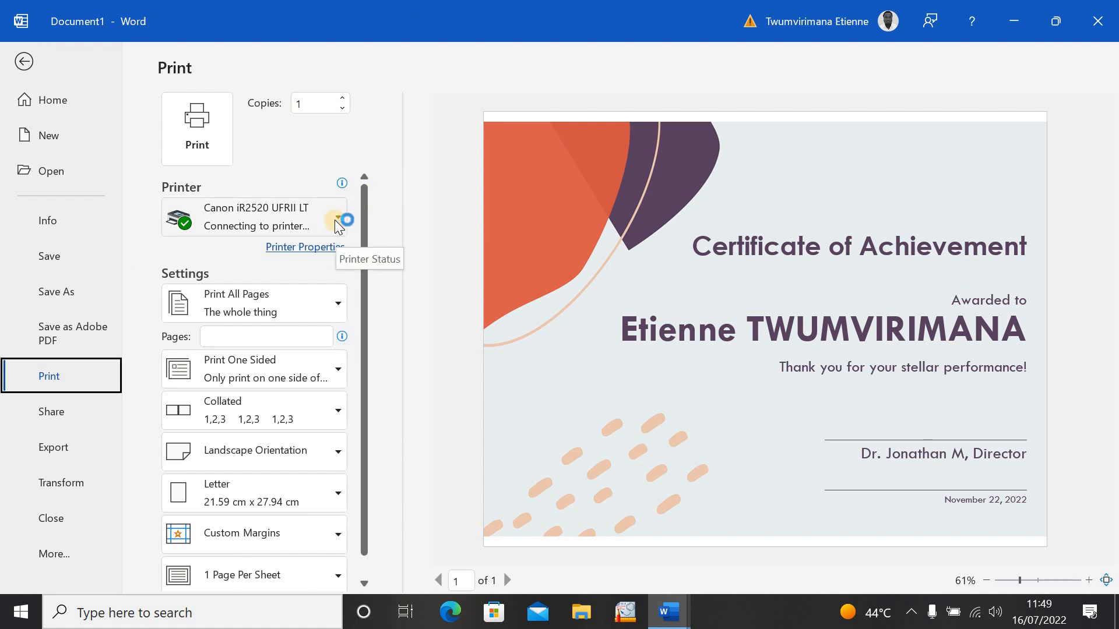
pyautogui.click(340, 221)
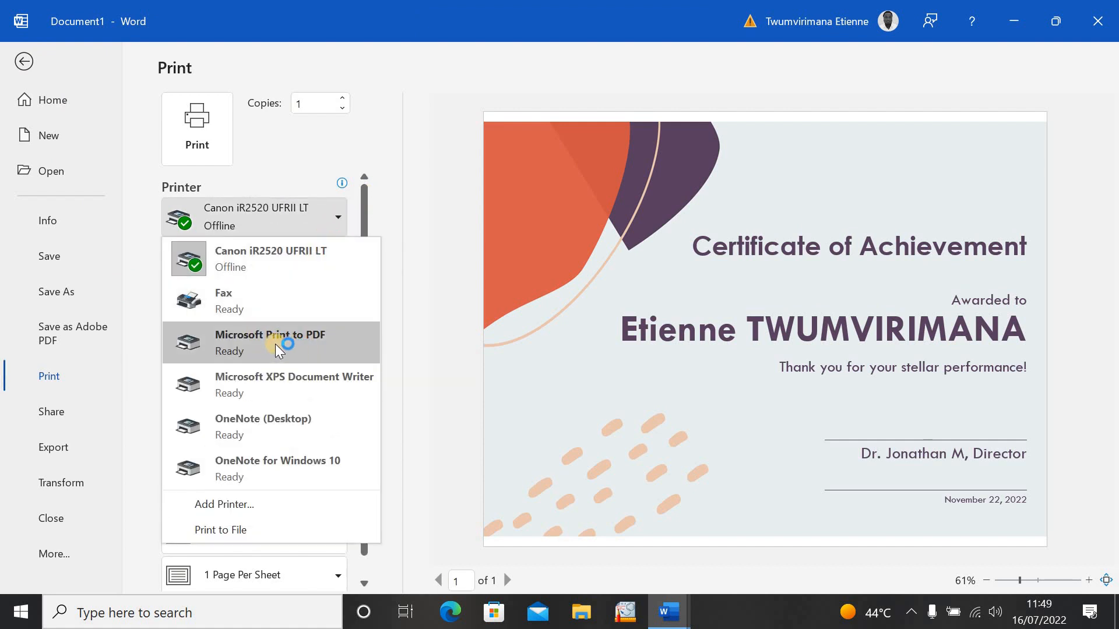
pyautogui.click(312, 340)
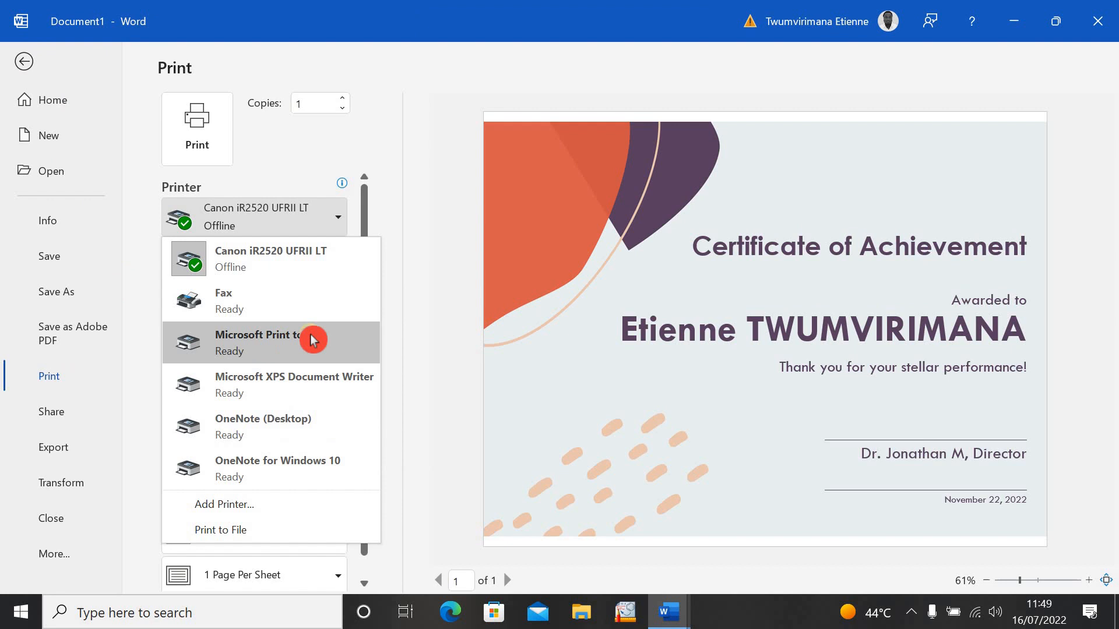
pyautogui.click(283, 353)
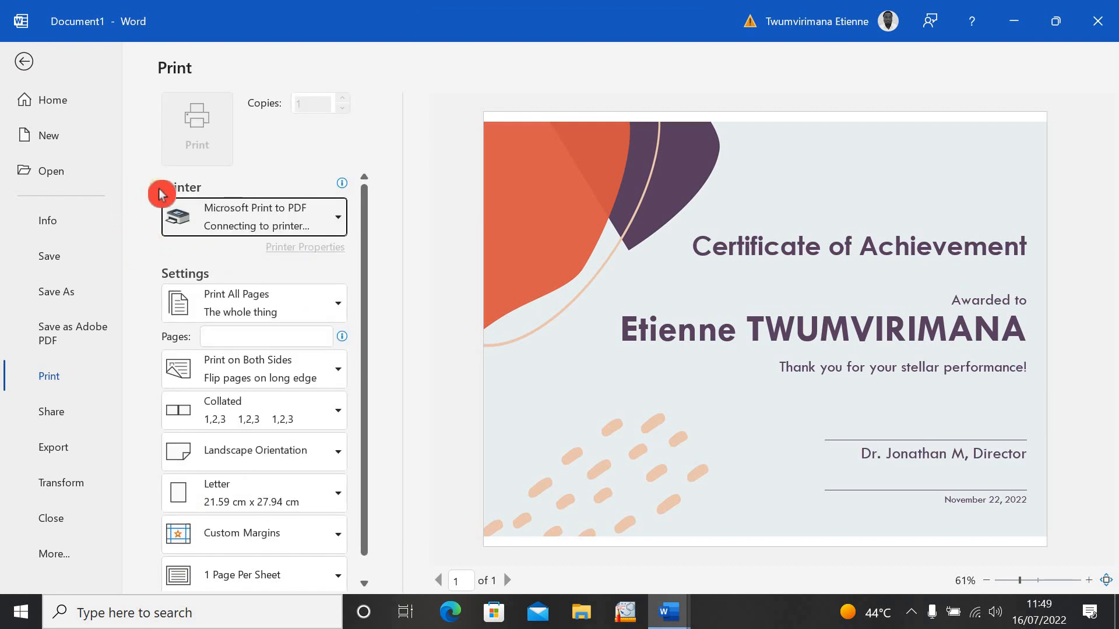
pyautogui.click(198, 139)
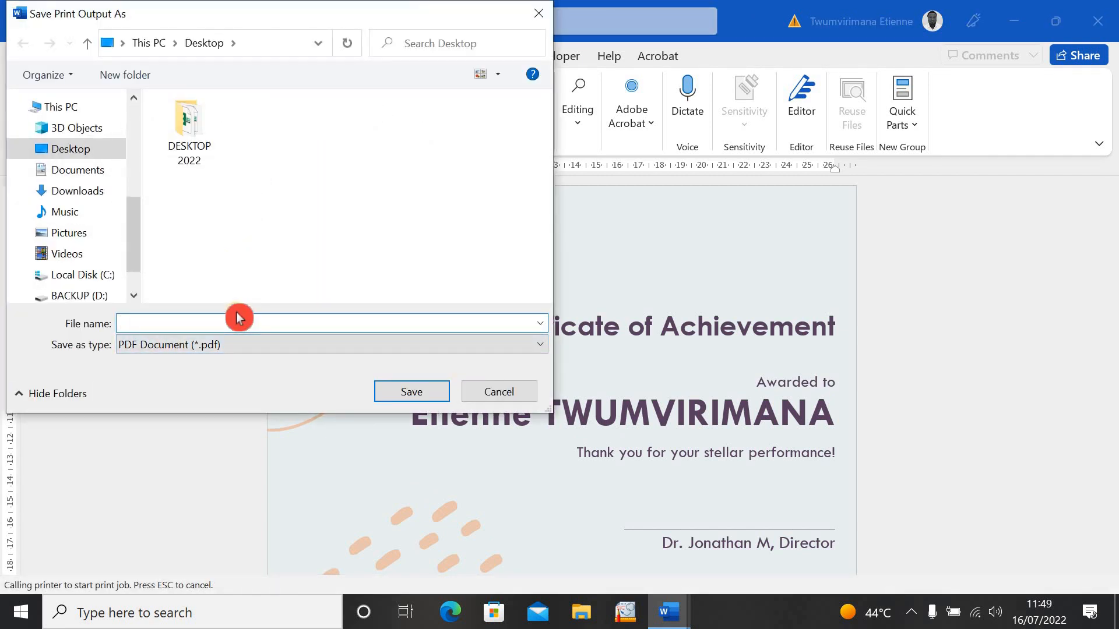
# - Name the PDF after the recipient and save it to the Desktop
pyautogui.write('Etienne Ach Cert')
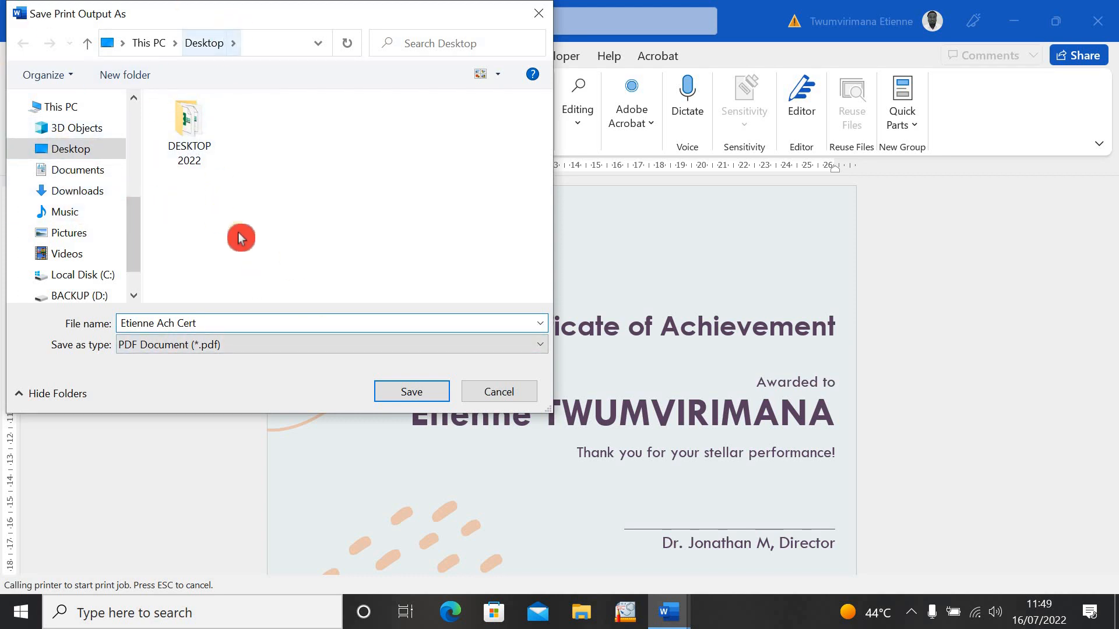
pyautogui.click(415, 401)
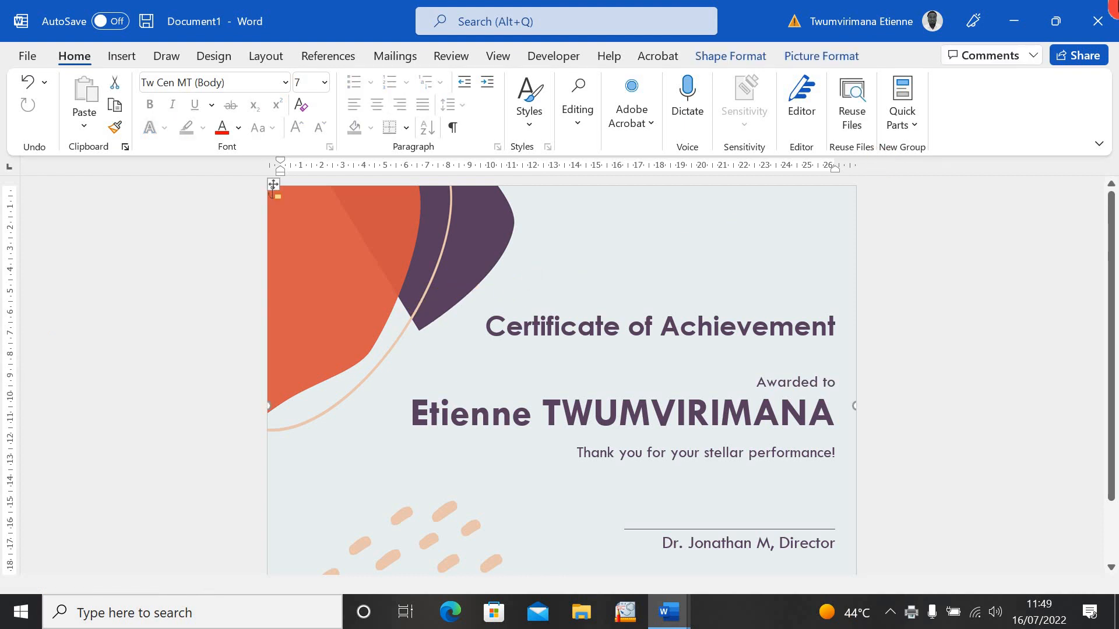
# - Minimize the certificate and TEMPLATE Word windows, then open the exported certificate PDF from the desktop
pyautogui.click(1025, 22)
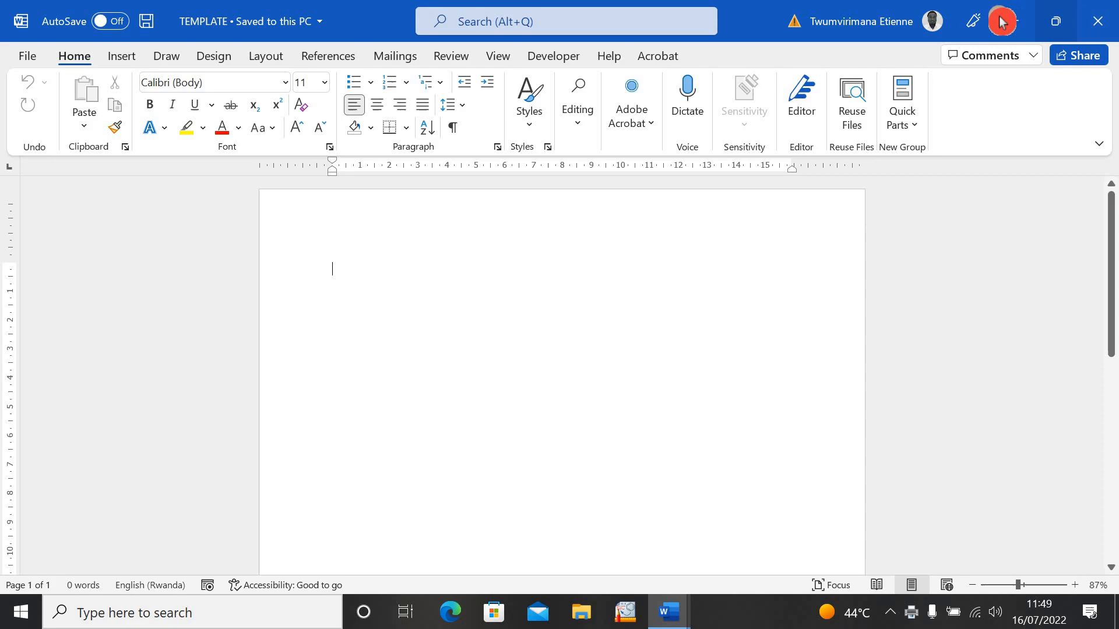
pyautogui.click(1003, 20)
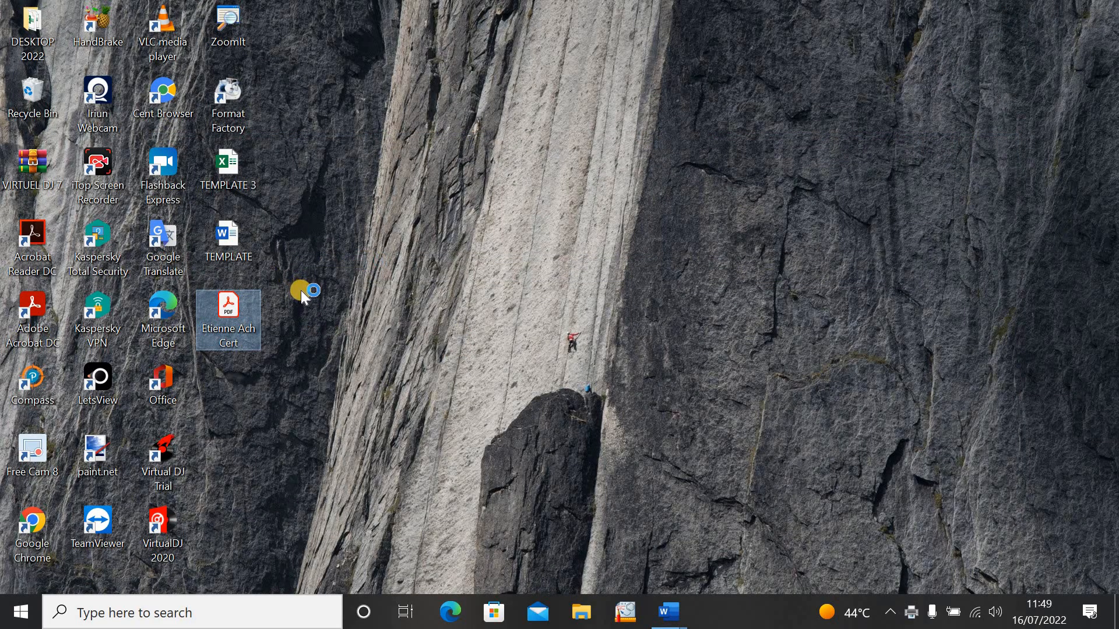
pyautogui.click(289, 293)
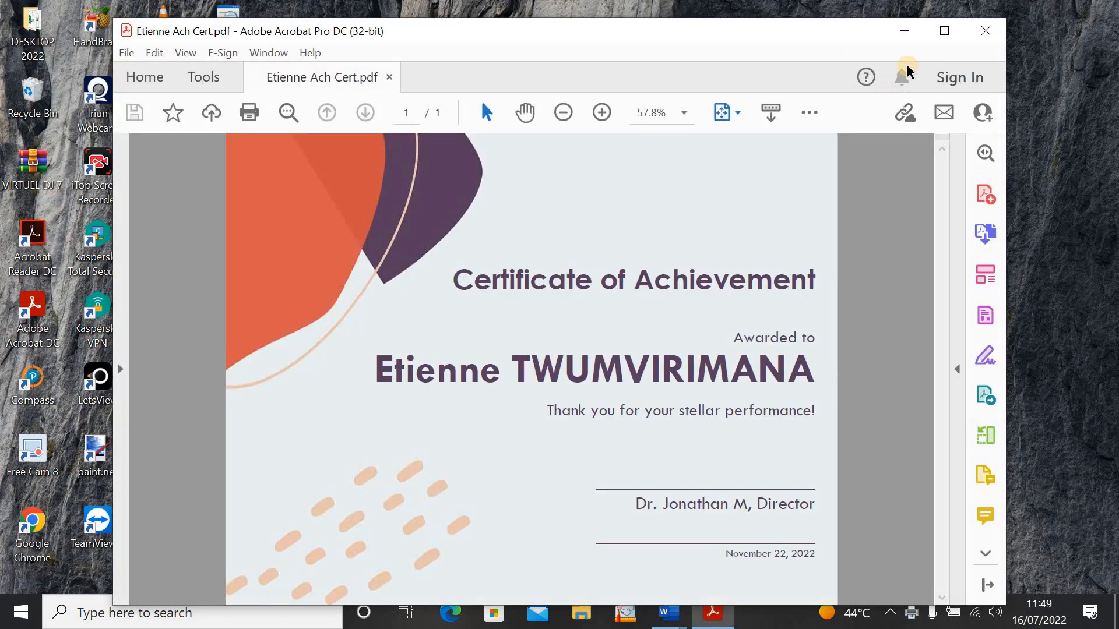
# - Maximize Acrobat, zoom in on the certificate, then zoom back to 75% and scroll to review it
pyautogui.click(947, 30)
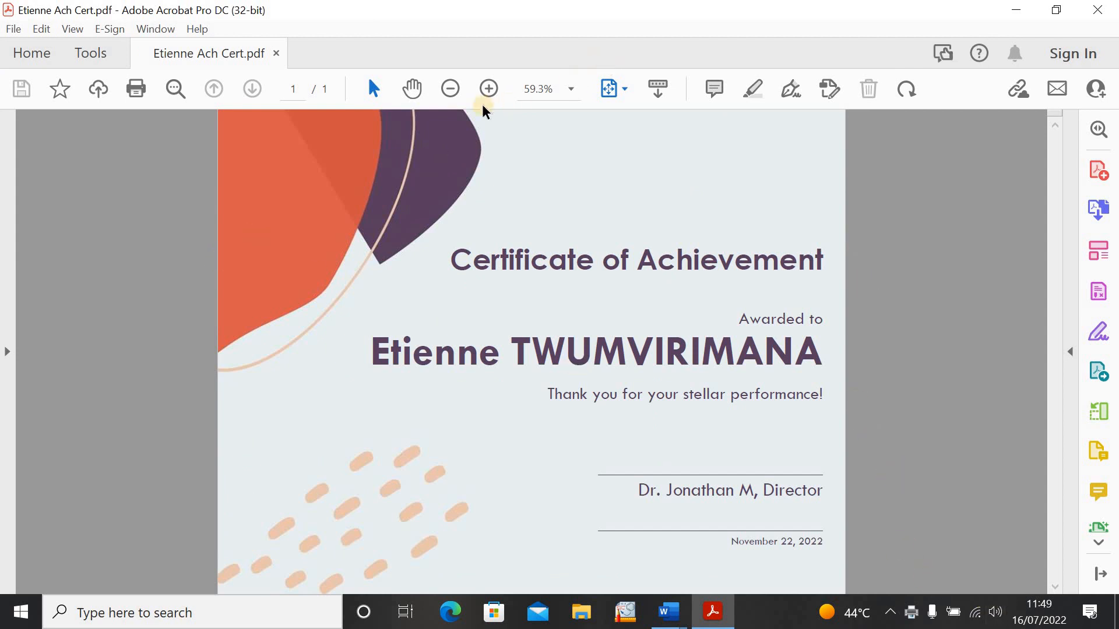
pyautogui.click(491, 90)
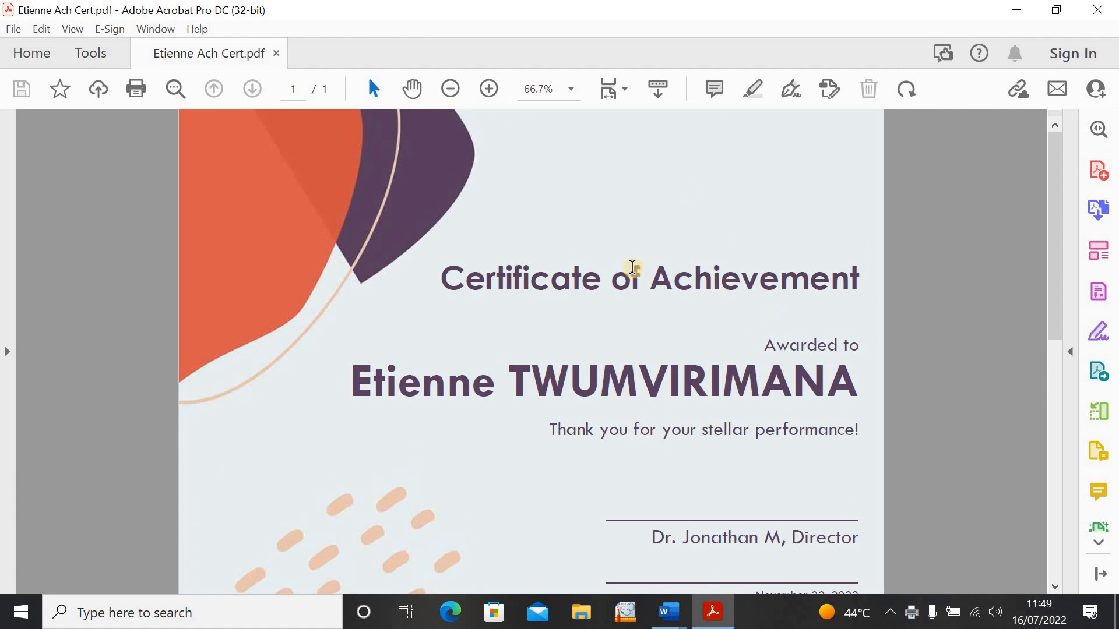
pyautogui.click(491, 90)
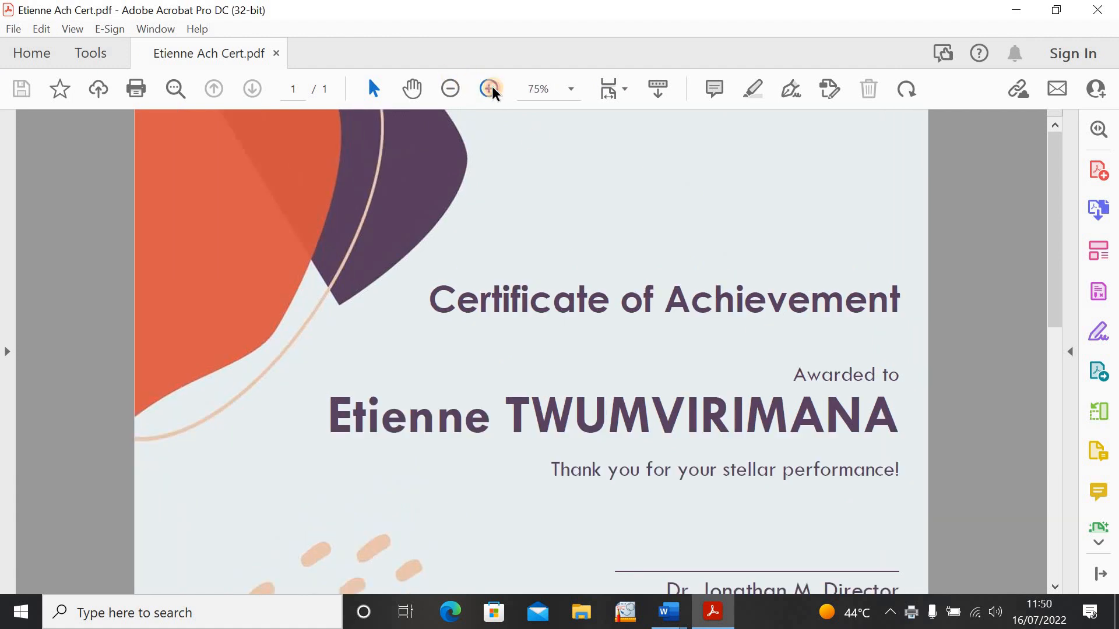
pyautogui.tripleClick(491, 90)
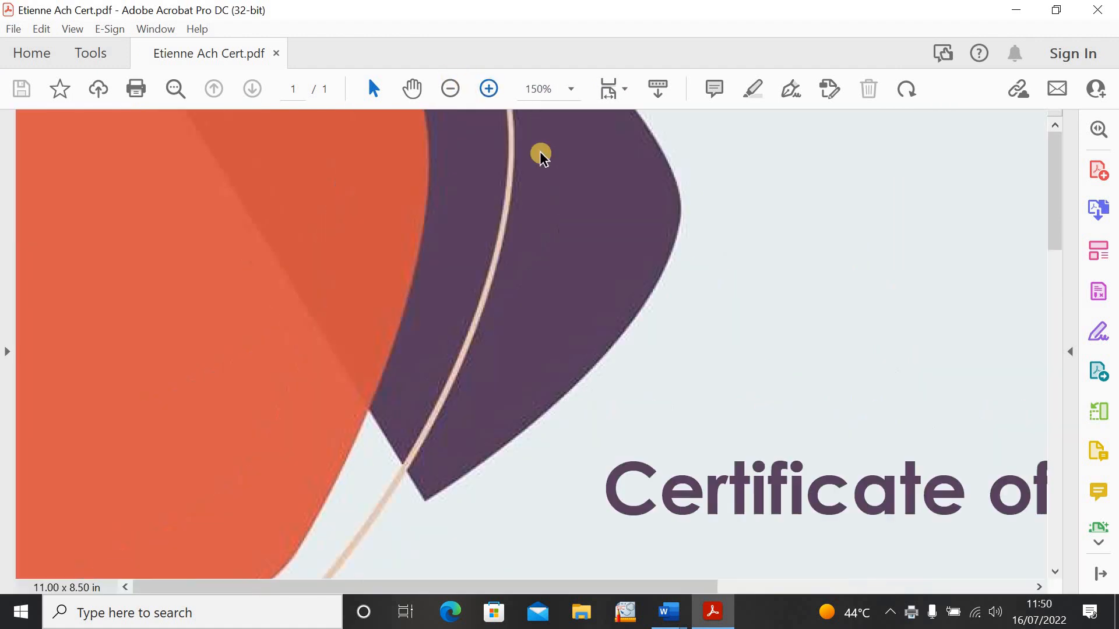
pyautogui.click(452, 89)
pyautogui.click(451, 89)
pyautogui.click(452, 89)
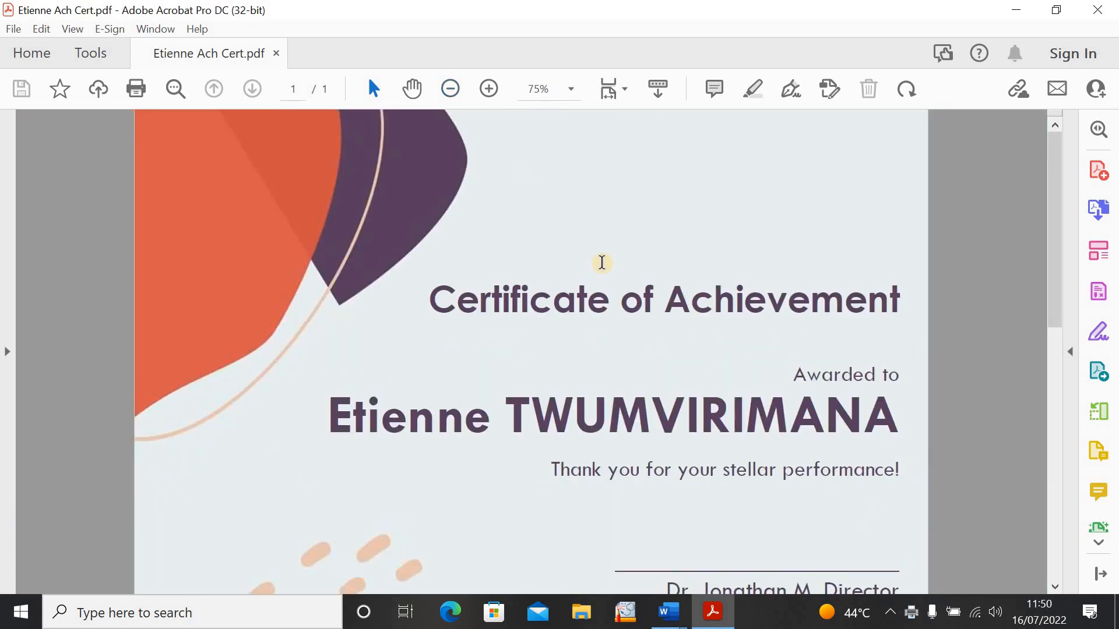
pyautogui.scroll(-3, 602, 263)
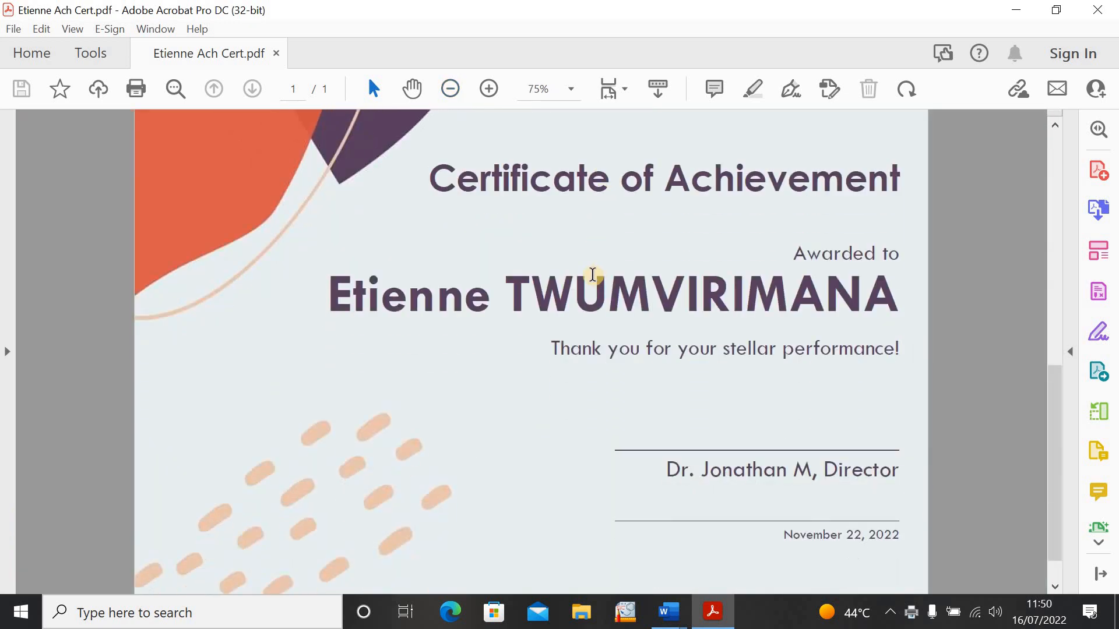
pyautogui.scroll(3, 593, 273)
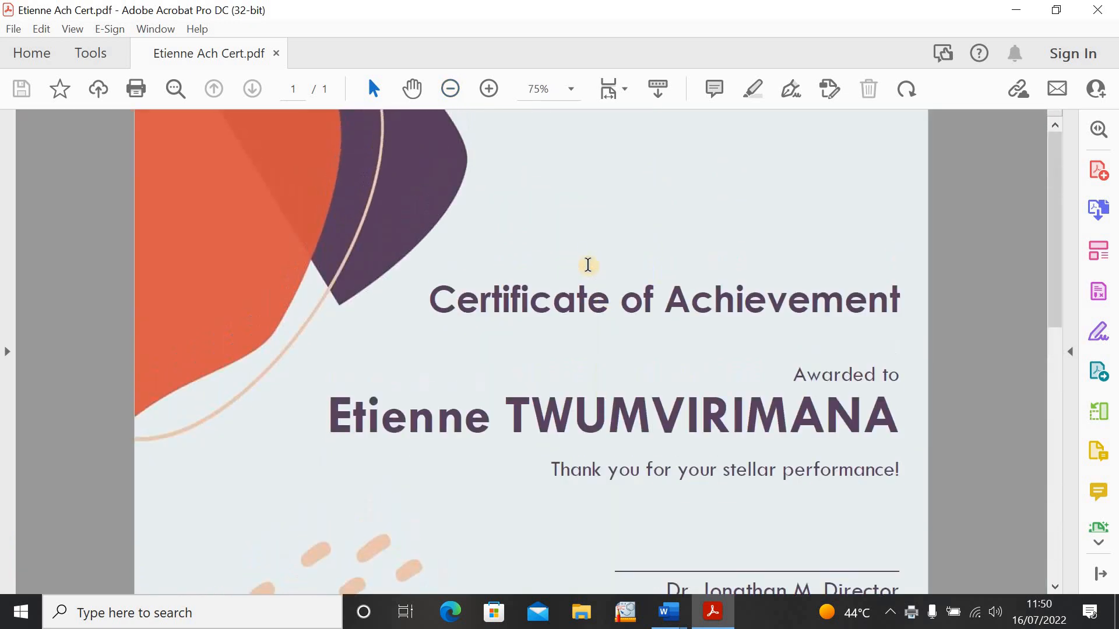